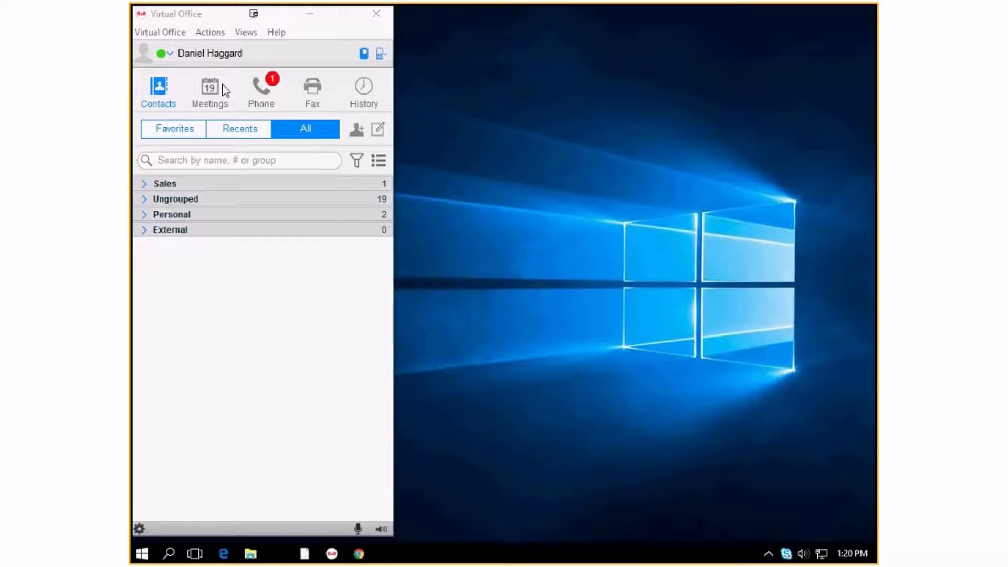
Review the custom status settings, including the status message and the automatic status change options, and close the dialog.
click(163, 58)
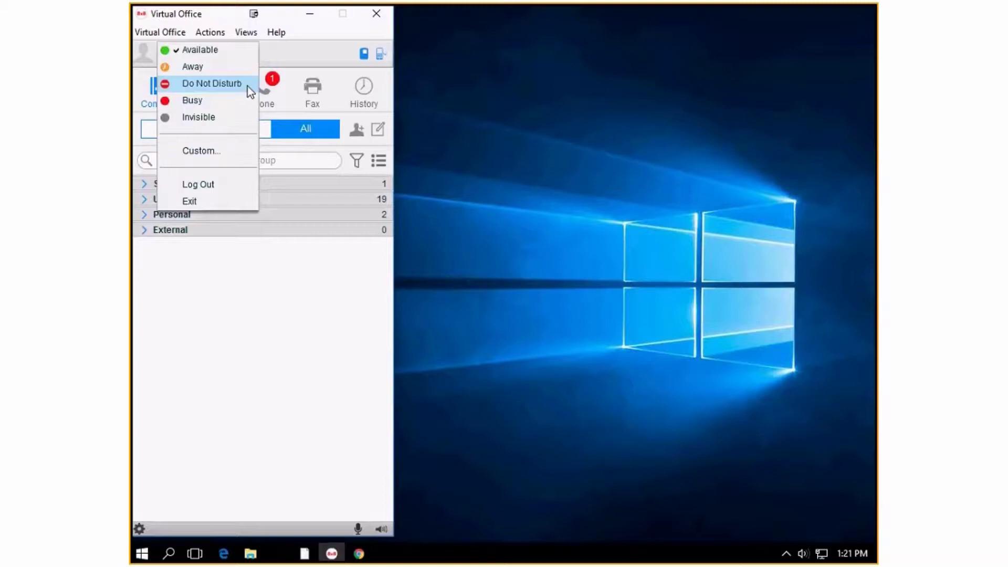
click(227, 152)
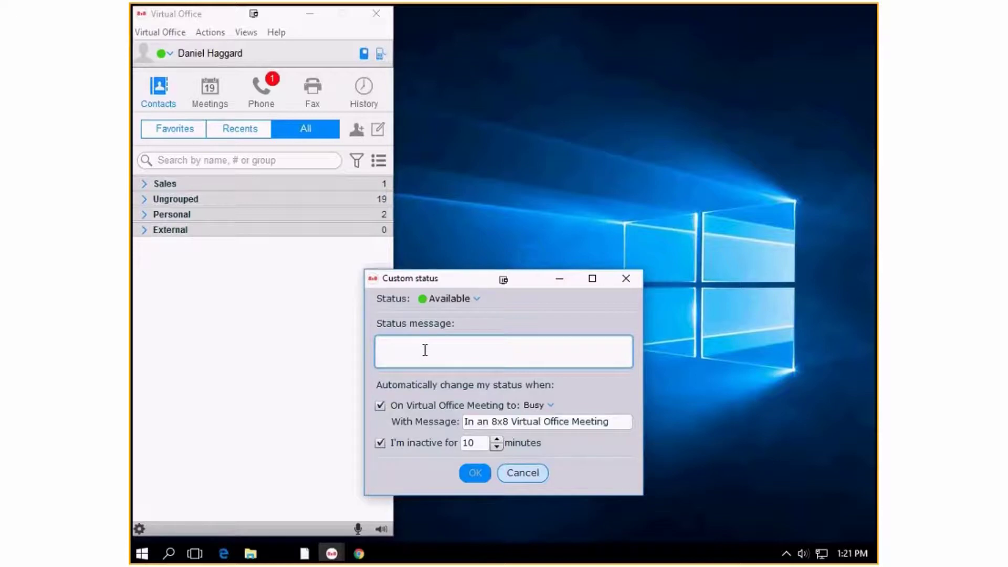
click(628, 277)
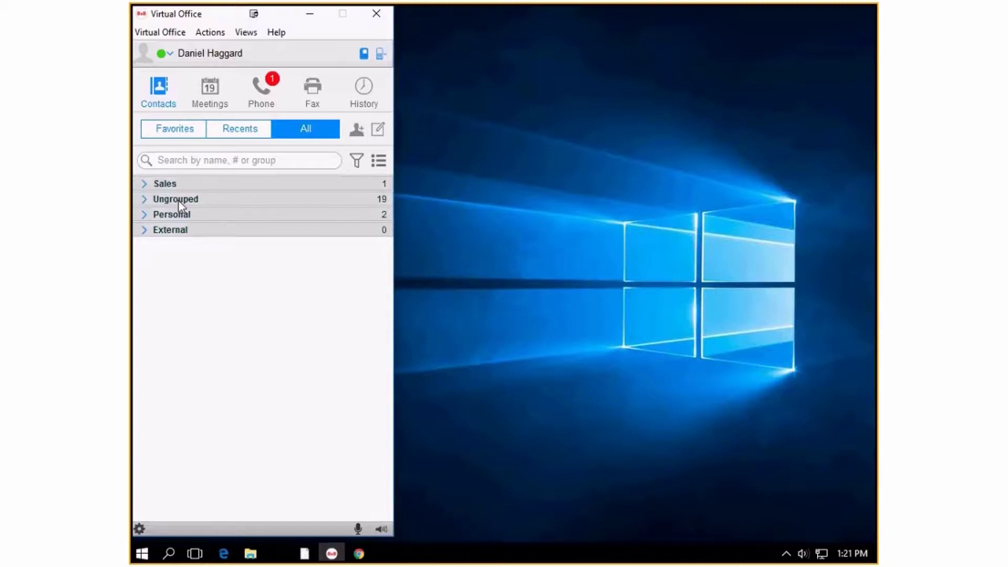
Expand the Ungrouped contacts group and look through its full list of contacts and their availability.
click(144, 200)
mouse_move(224, 244)
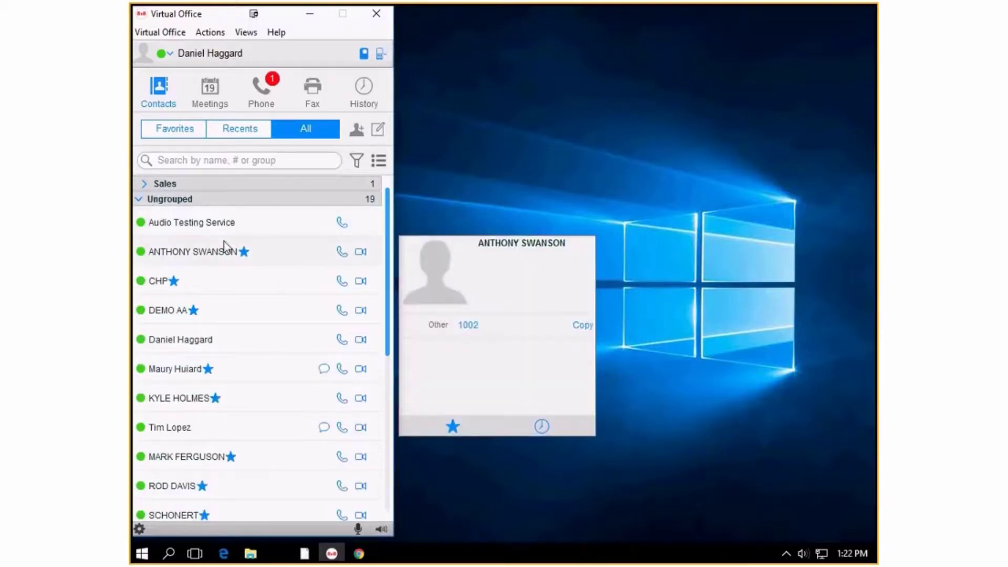
scroll(225, 279, down, 5)
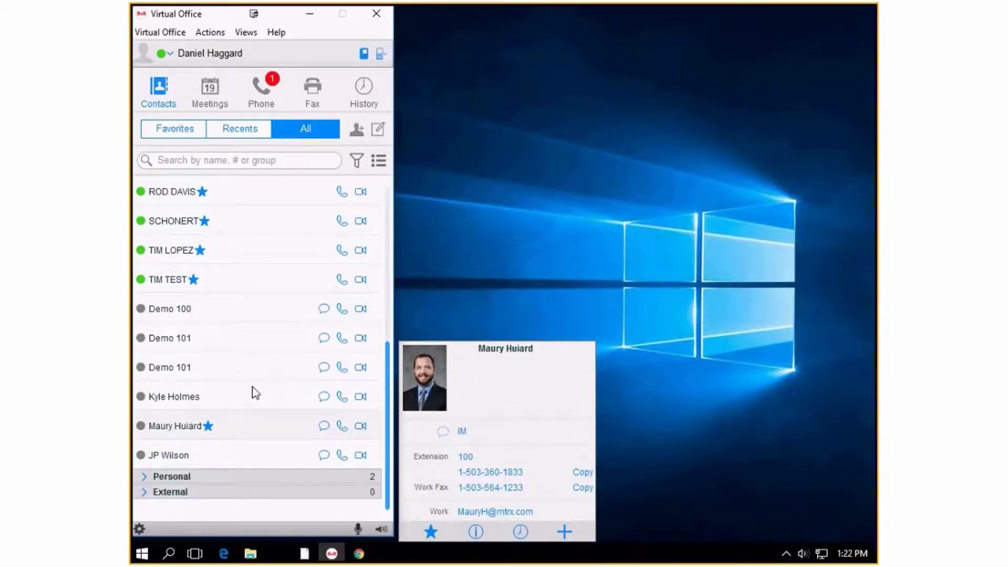
scroll(256, 393, up, 5)
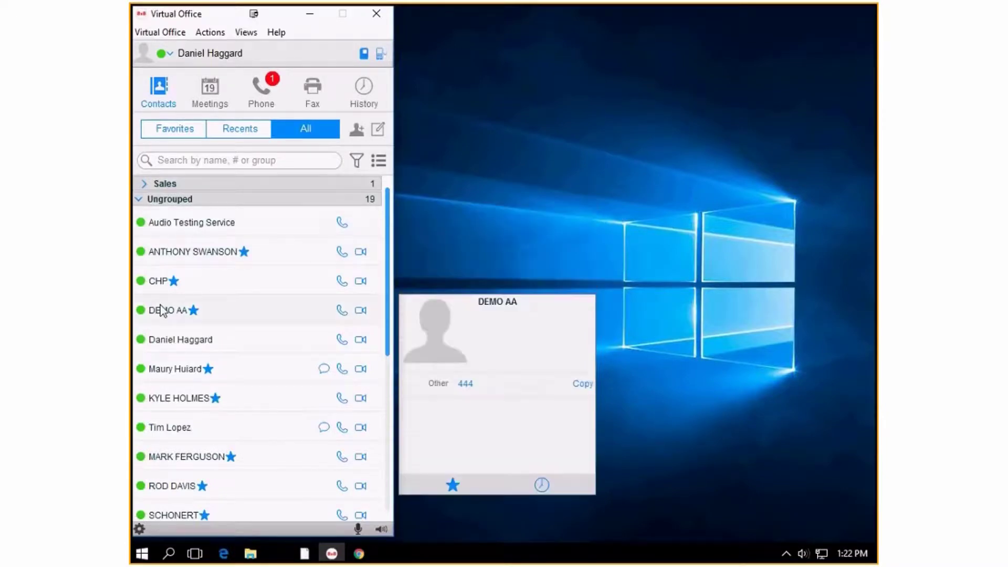
scroll(154, 352, down, 5)
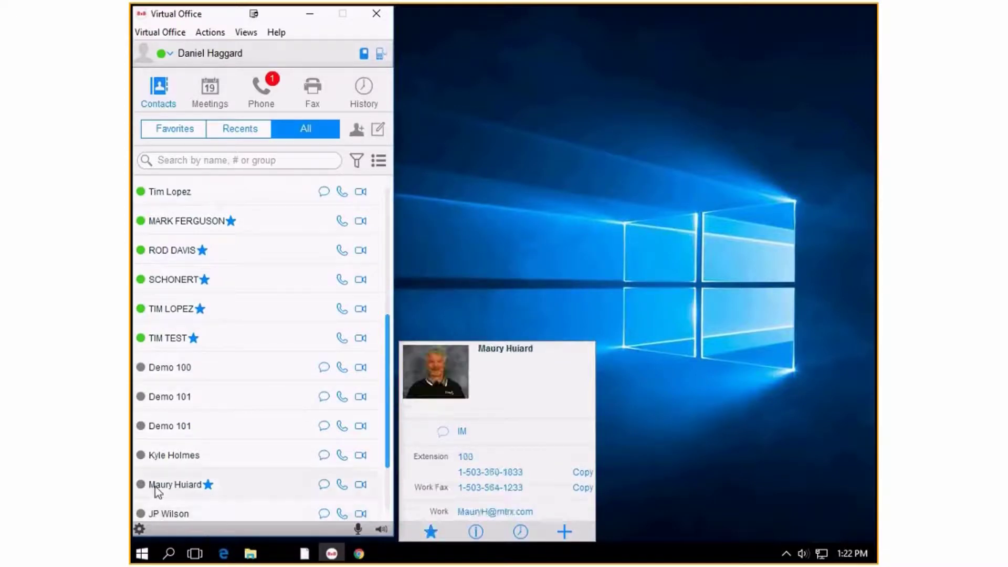
scroll(182, 391, up, 5)
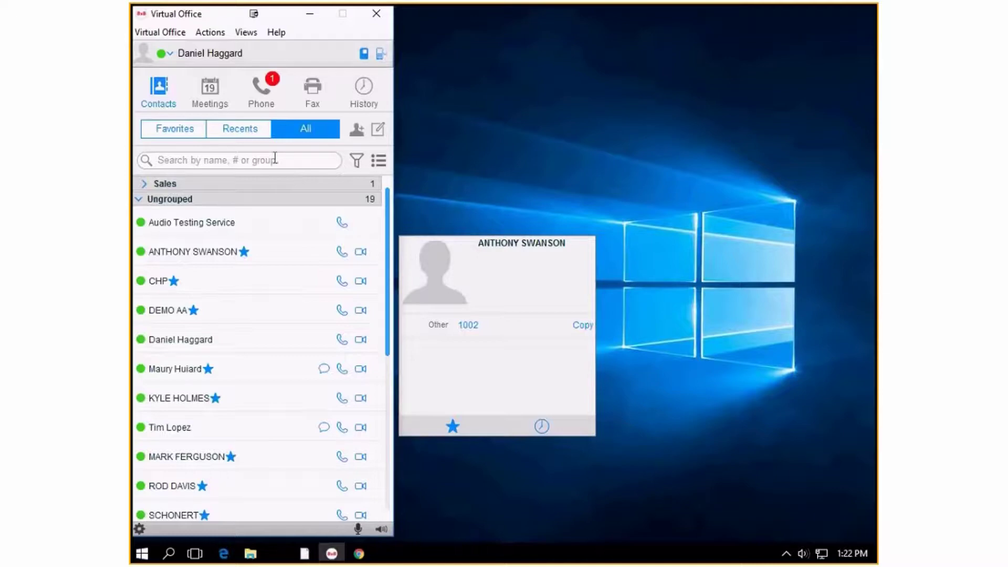
Remove the third contact in the favorites list from the favorites.
click(173, 132)
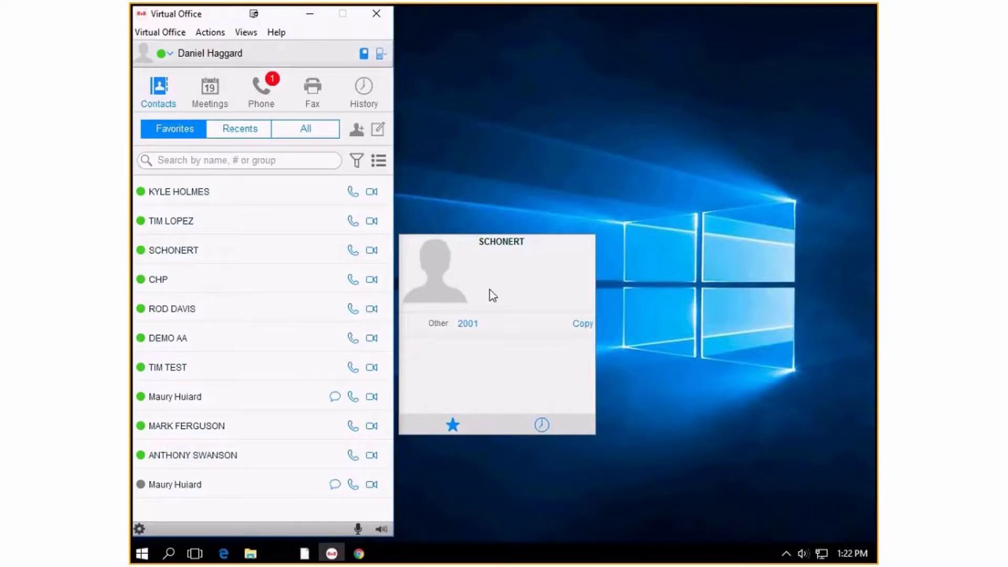
click(453, 427)
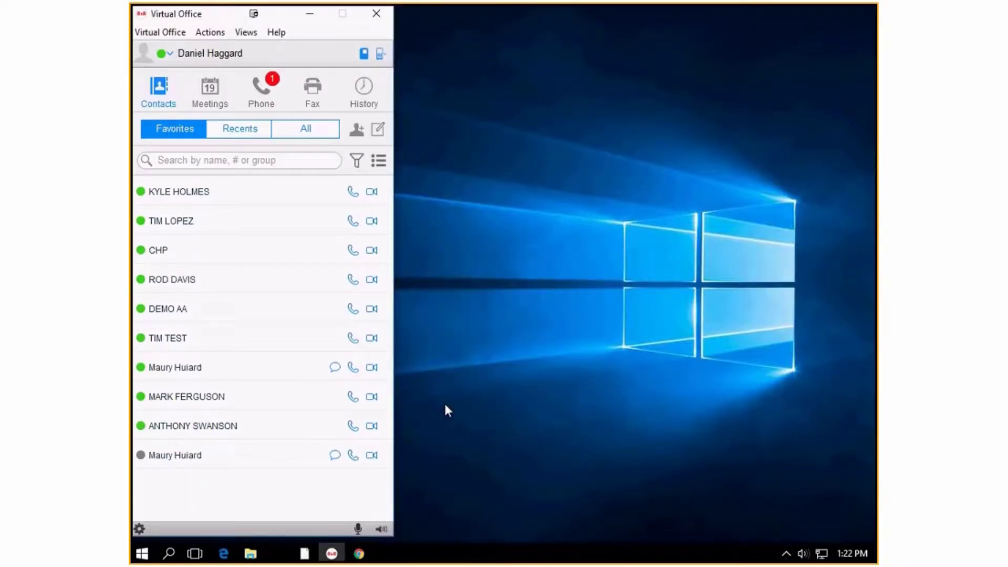
mouse_move(190, 433)
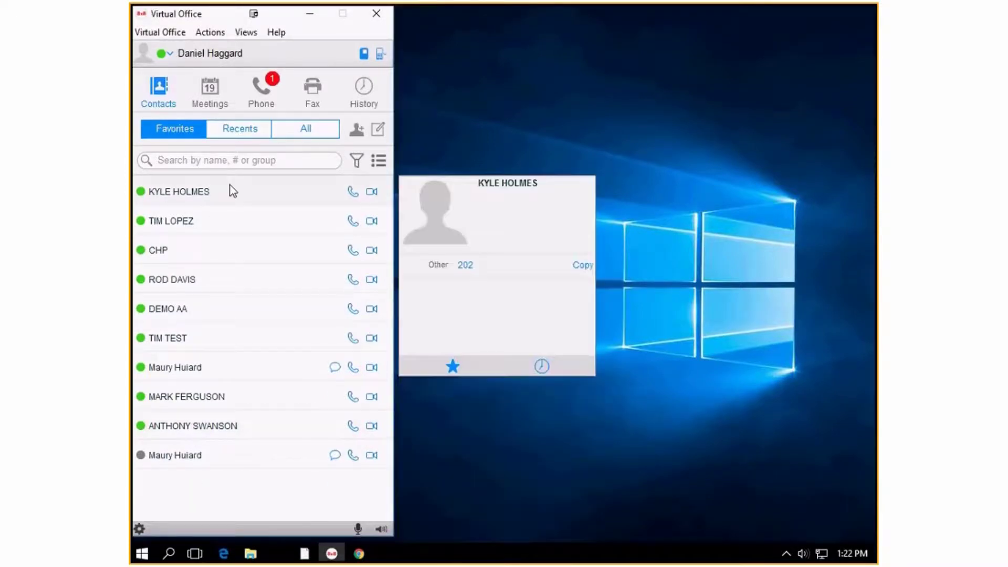
Add the contact in the Sales group of the full contact list as a personal contact.
click(300, 131)
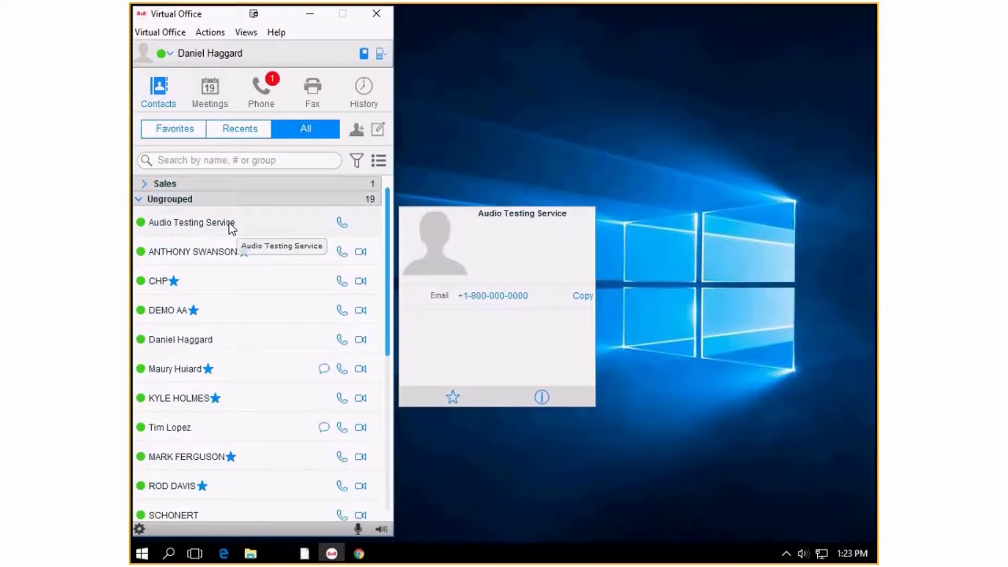
click(144, 183)
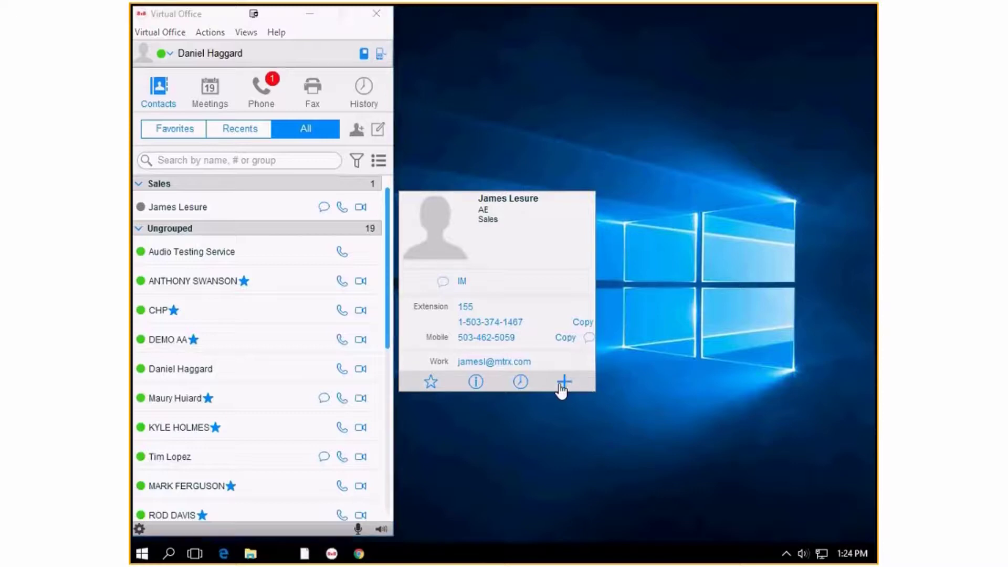
click(560, 386)
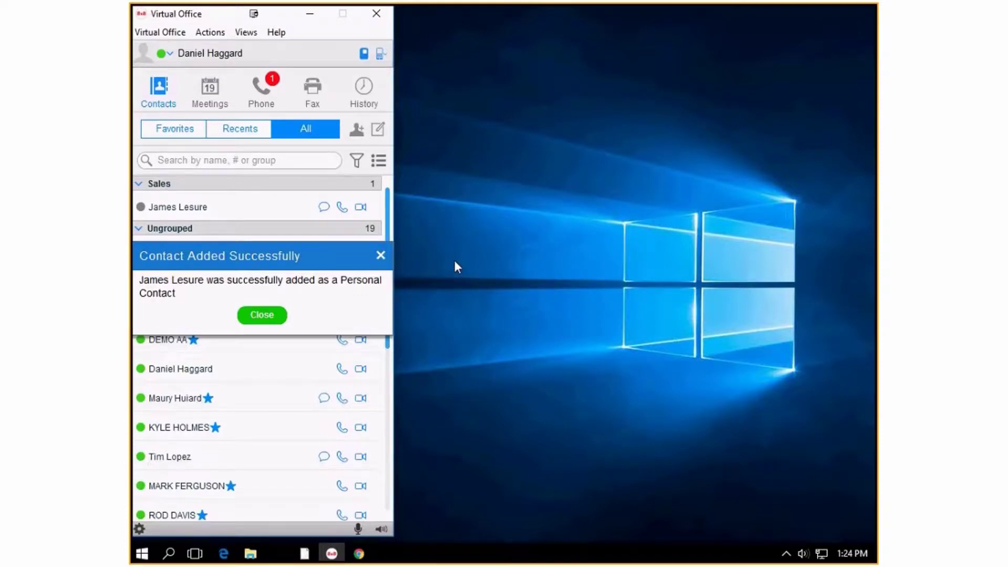
key(Escape)
mouse_move(171, 194)
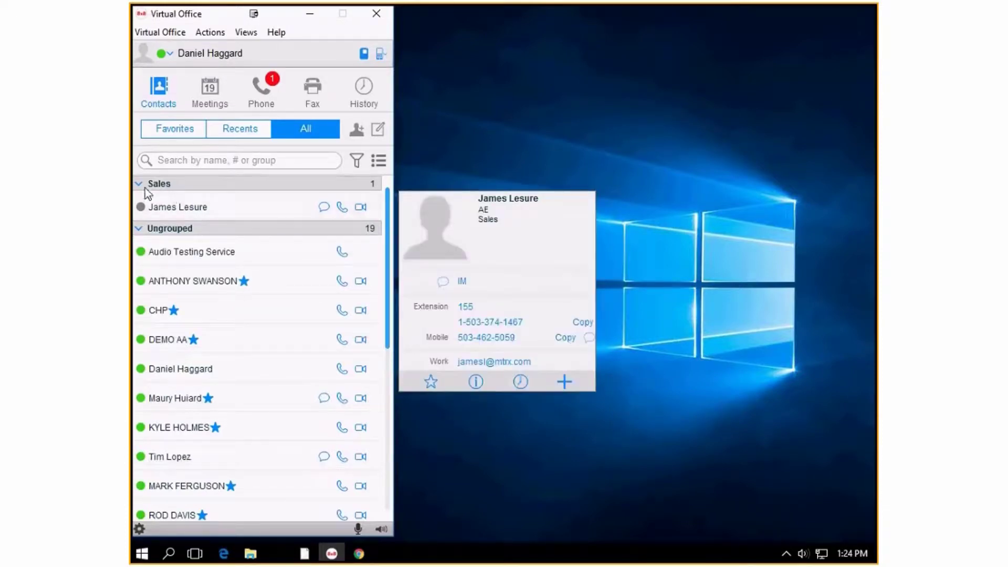
Review the recently contacted people and the contact details of each entry.
click(231, 136)
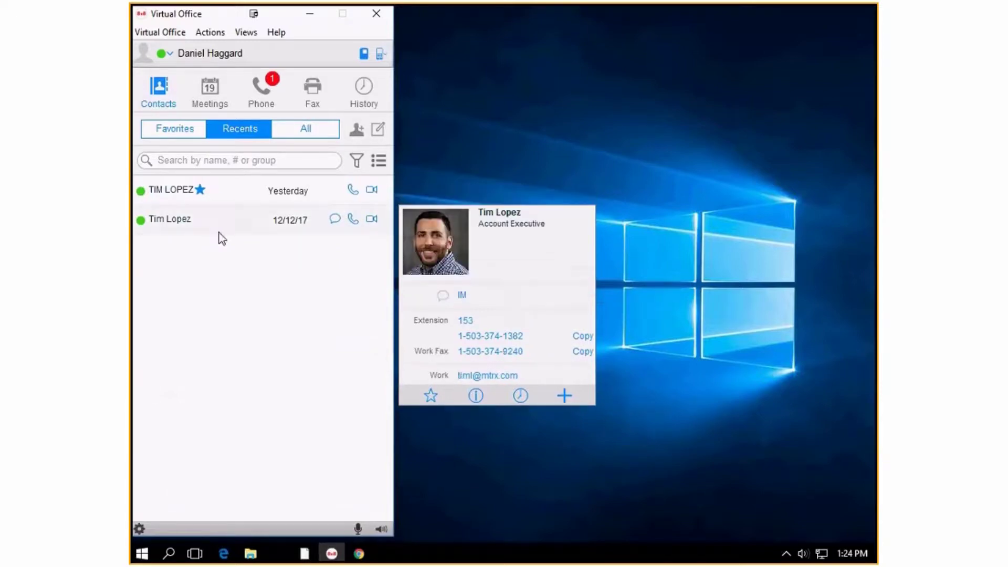
mouse_move(237, 193)
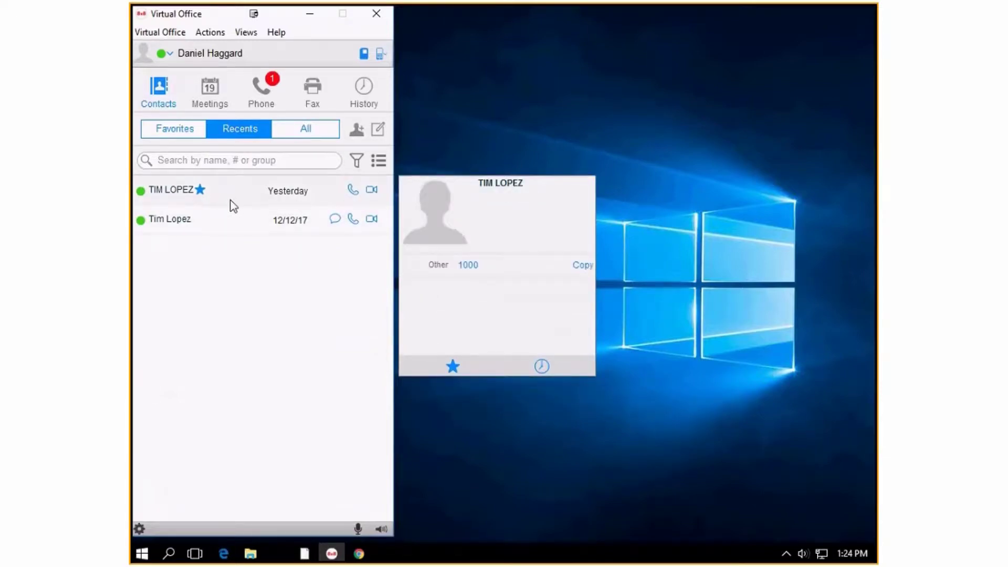
mouse_move(237, 212)
mouse_move(183, 197)
mouse_move(192, 218)
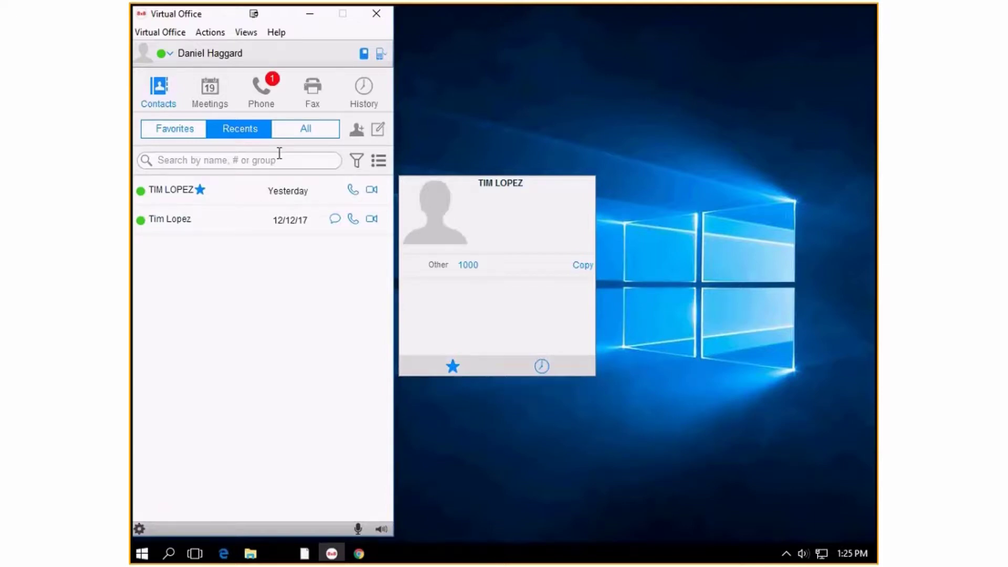
Examine a blank new personal contact form, including its expanded address fields, and close it without saving.
click(358, 135)
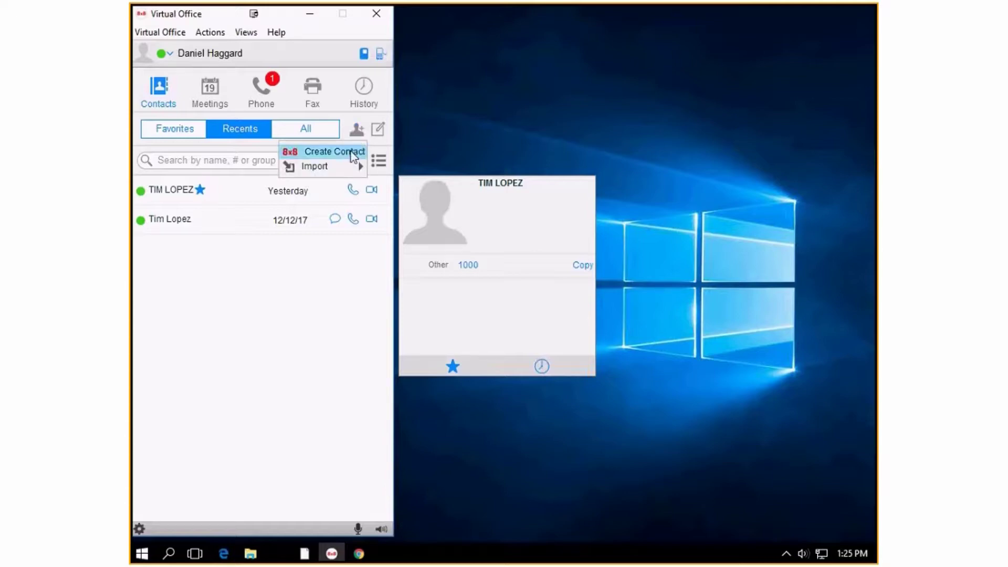
mouse_move(348, 167)
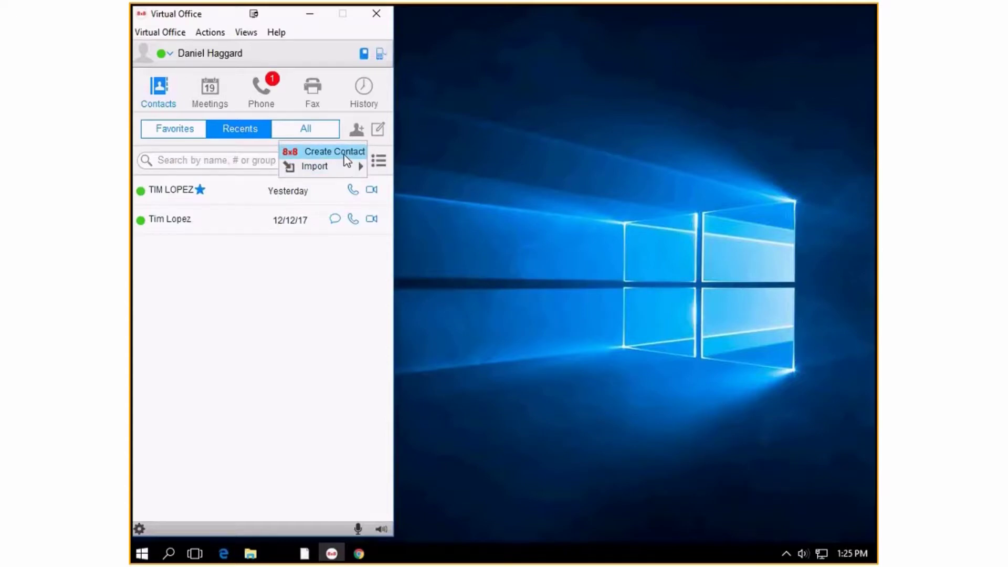
click(344, 156)
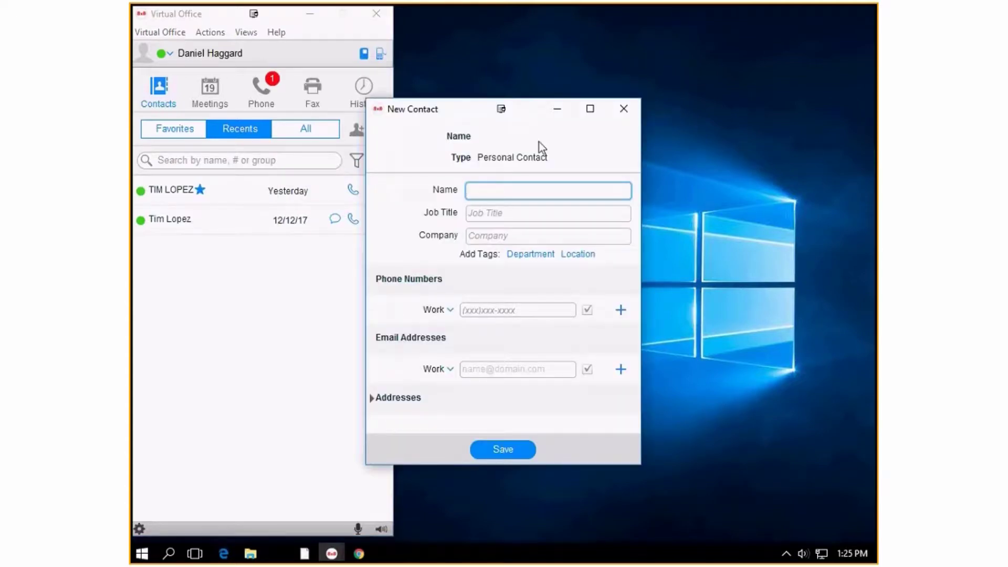
click(381, 402)
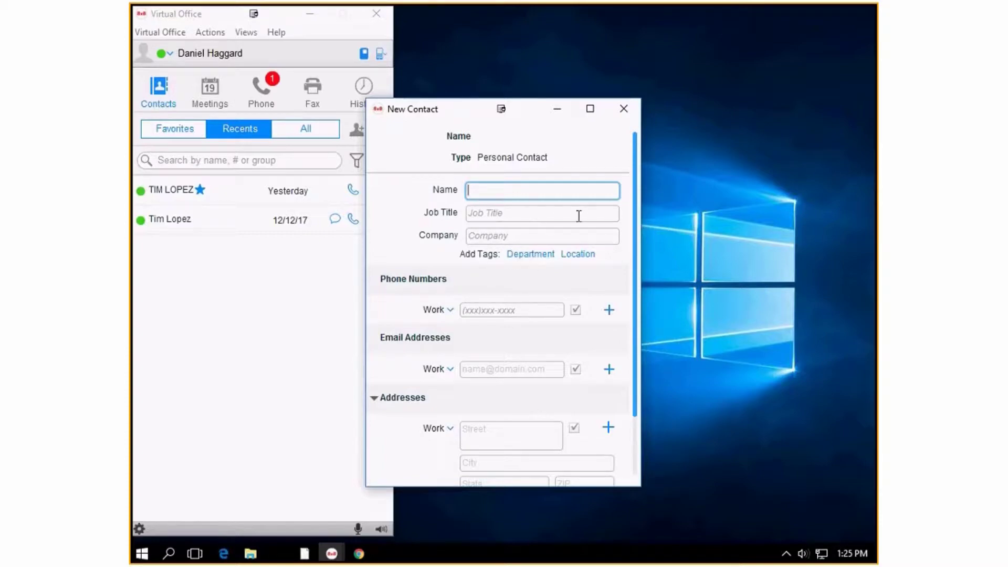
scroll(627, 292, down, 1)
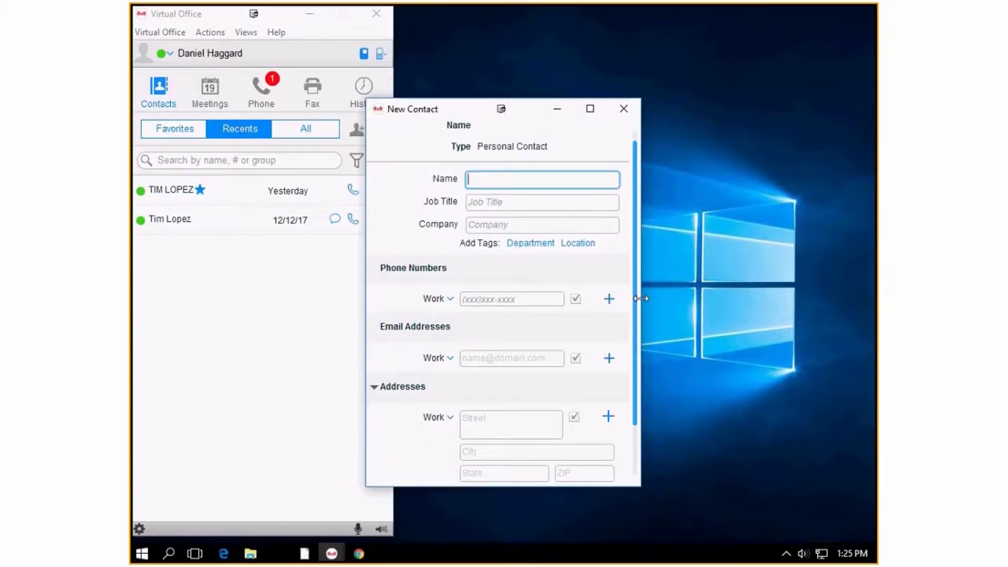
scroll(574, 400, down, 5)
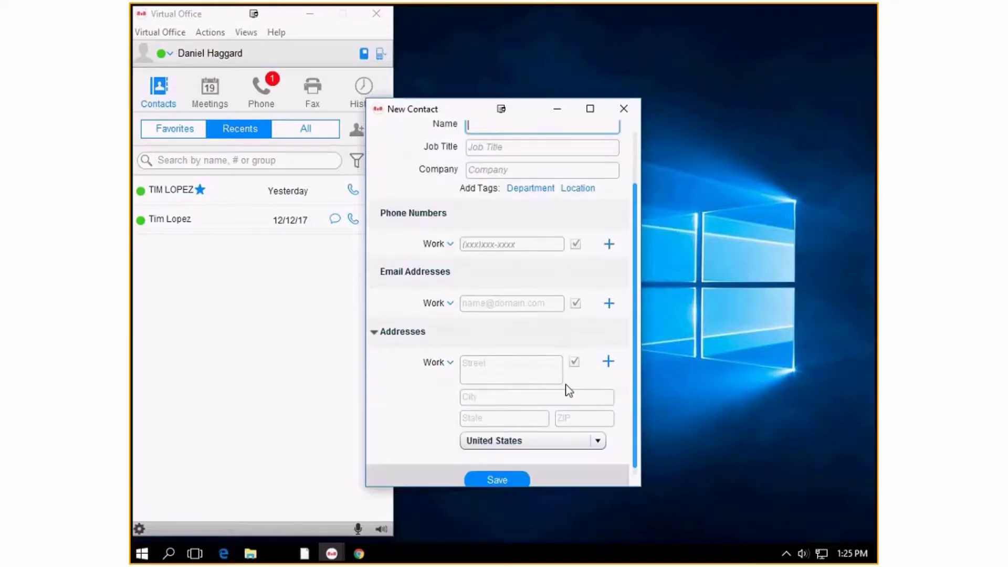
click(625, 109)
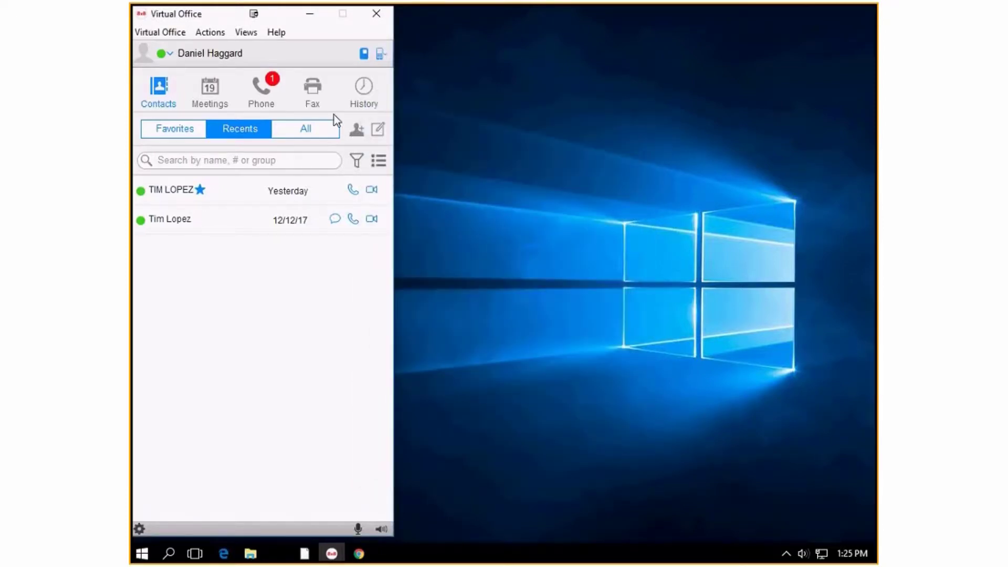
View the meetings held on January 12, 2018 in the meetings calendar and close the day's list.
click(211, 97)
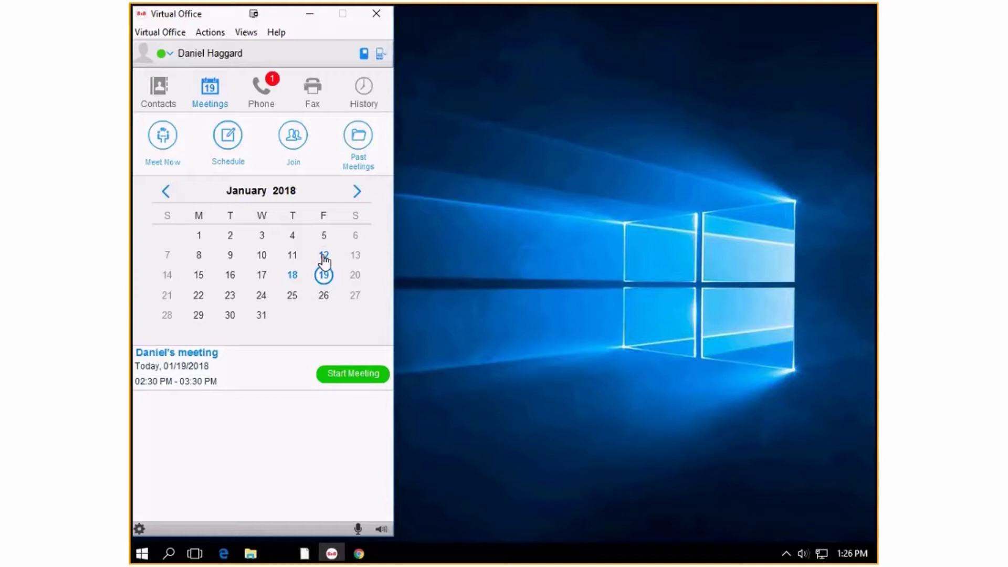
click(324, 257)
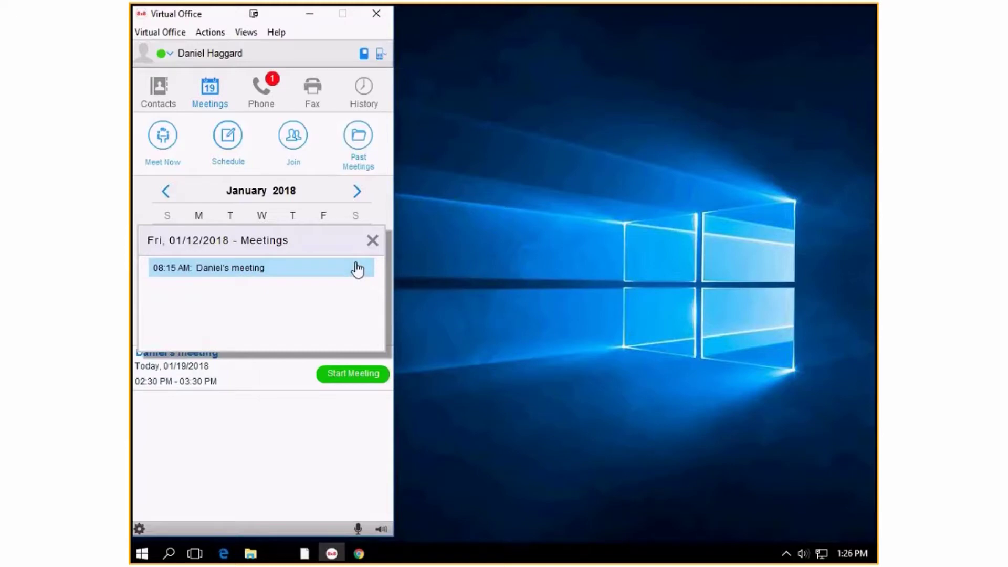
click(374, 243)
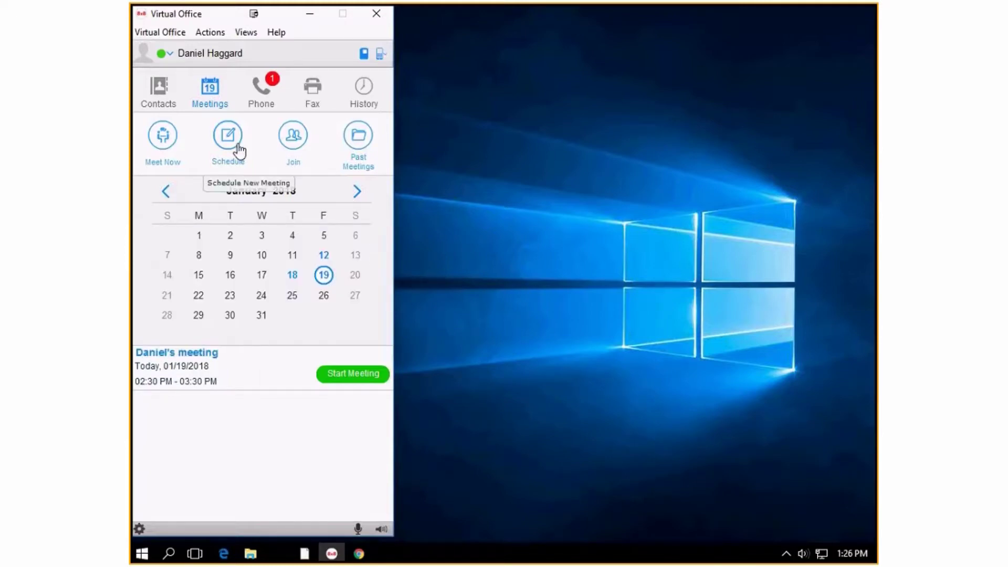
Look up phone contacts by the digits 503 in the dialing field and clear the entry.
click(261, 95)
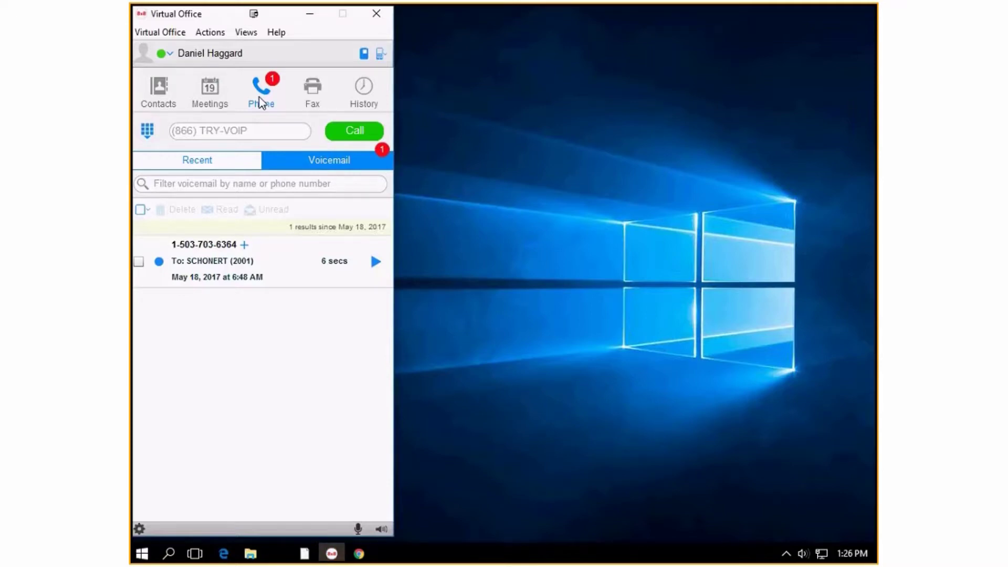
click(221, 136)
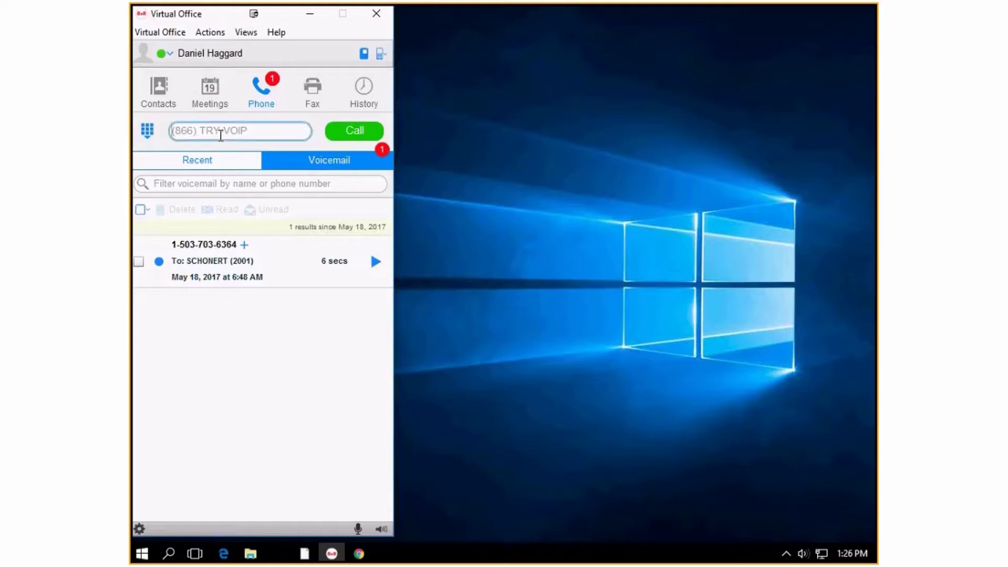
text(503)
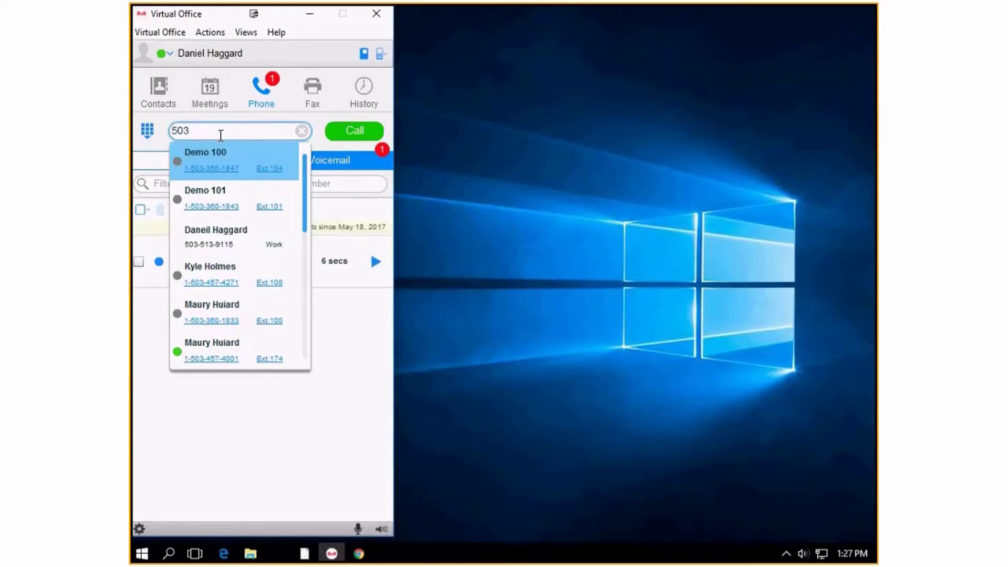
key(BackSpace)
key(BackSpace)
key(BackSpace)
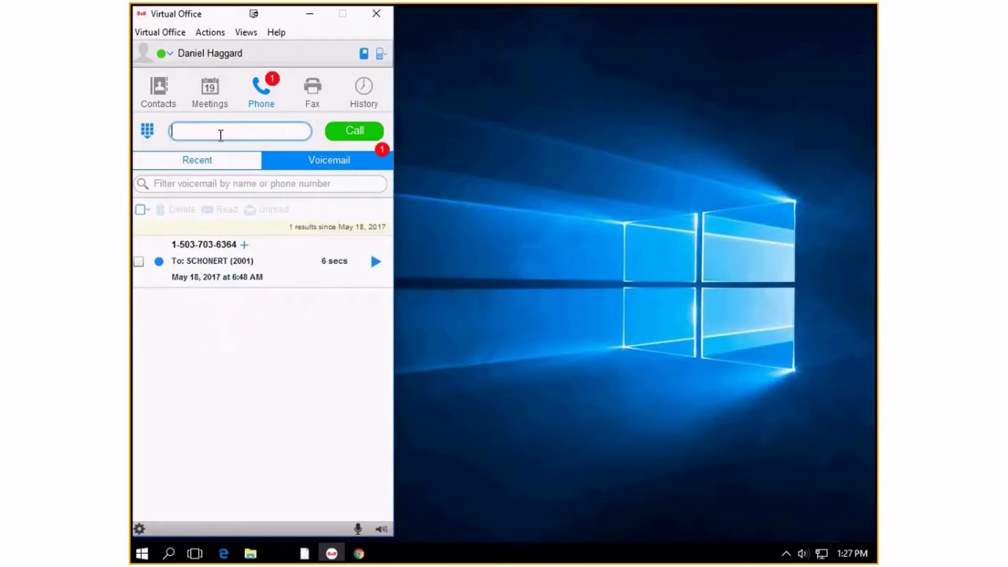
Look up a contact by first name in the dialing field, clear the entry, and show the dial pad.
text(daniel)
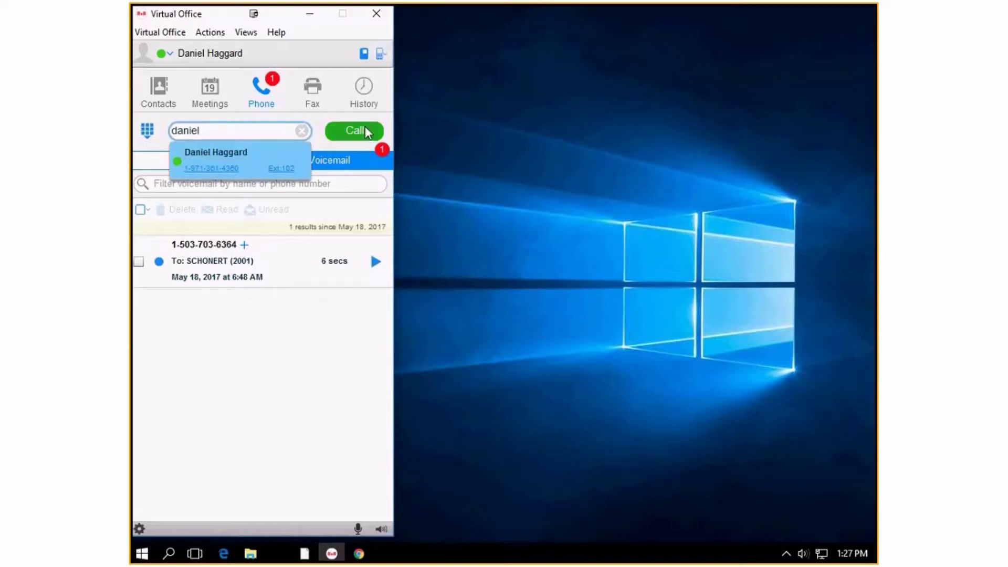
click(302, 131)
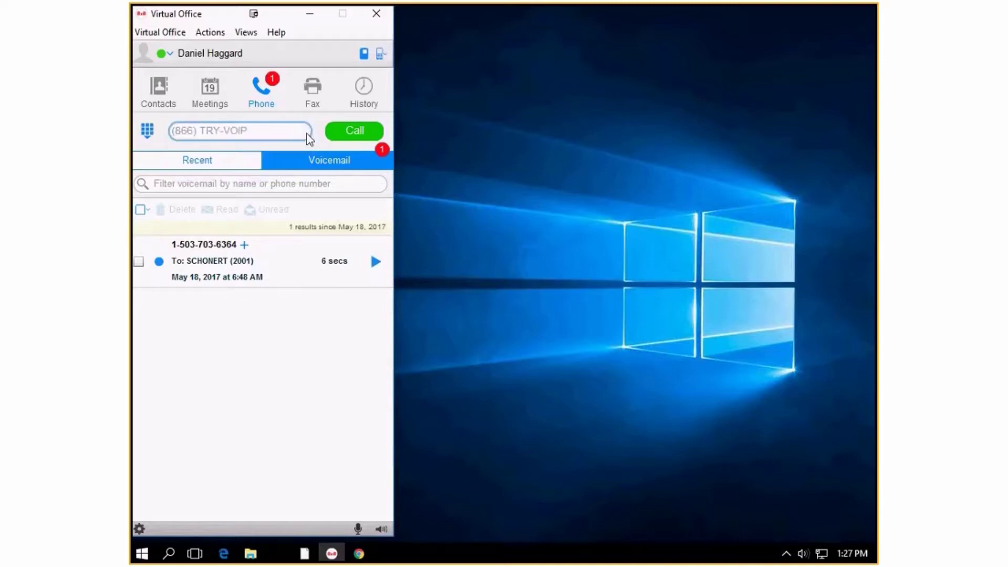
click(149, 131)
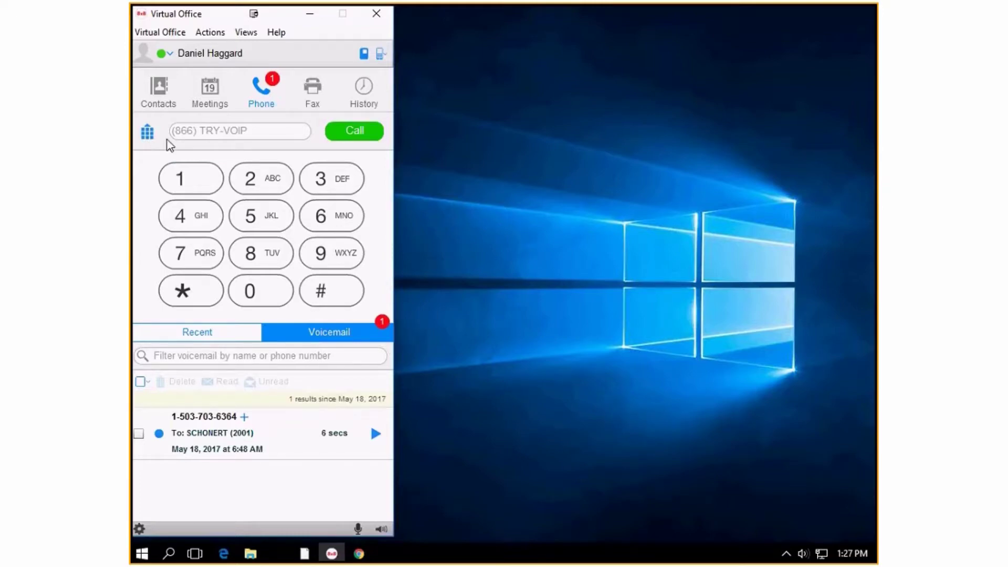
Hide the dial pad, and start and pause playback of the May 18, 2017 voicemail.
click(149, 135)
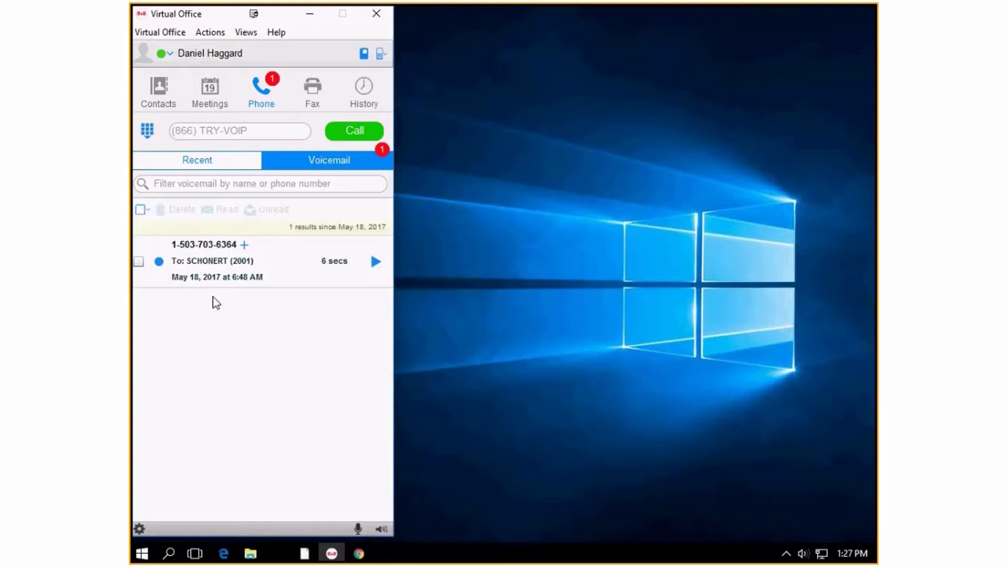
click(376, 266)
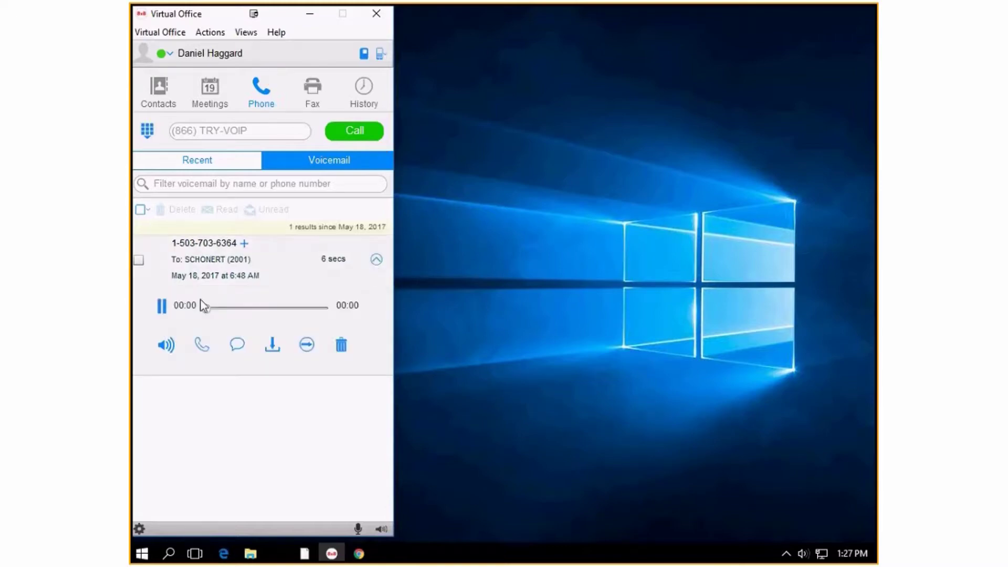
click(163, 307)
Examine the voicemail's download dialog and its forwarding e-mail, closing both without saving or sending.
mouse_move(169, 352)
click(272, 349)
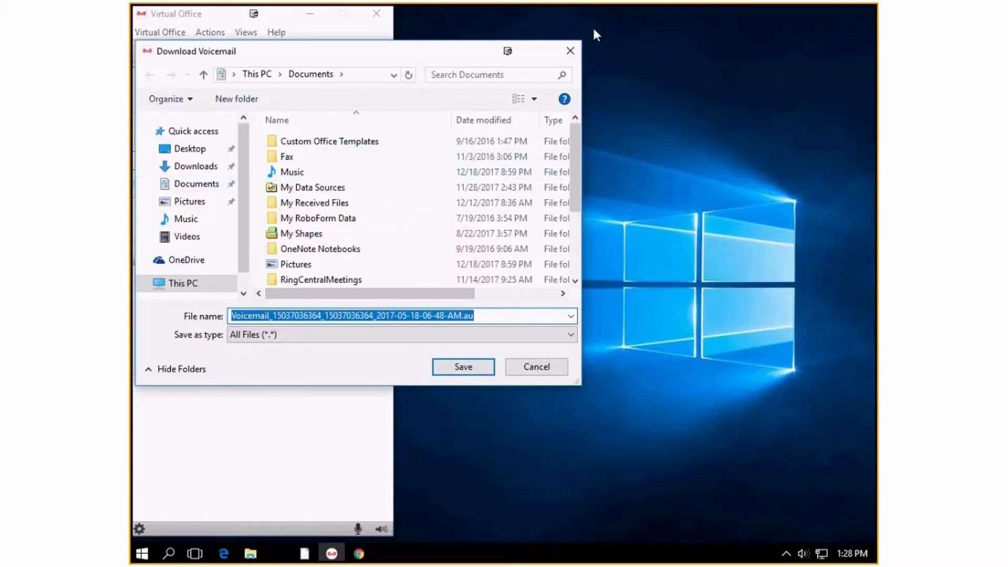
click(552, 367)
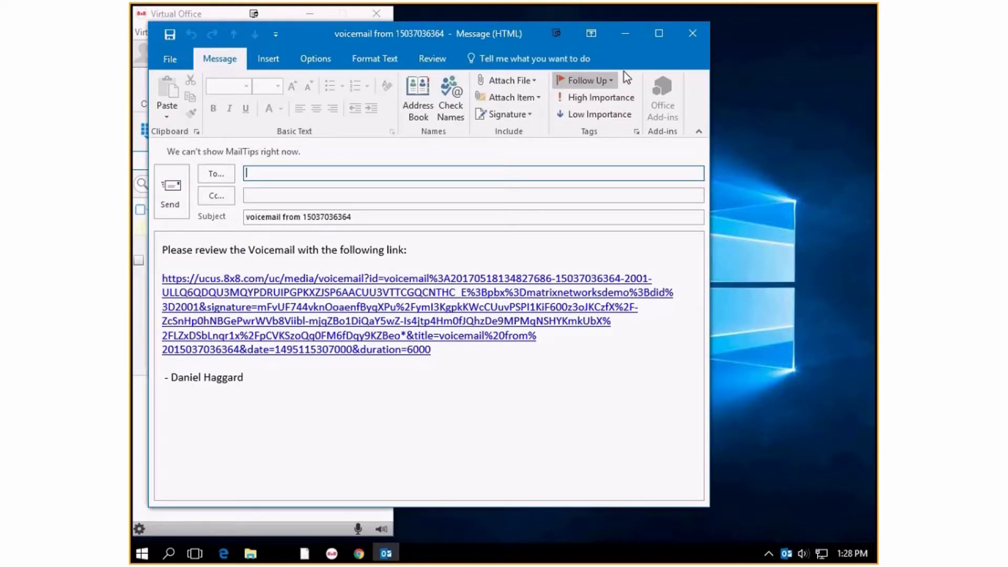
click(692, 33)
click(517, 320)
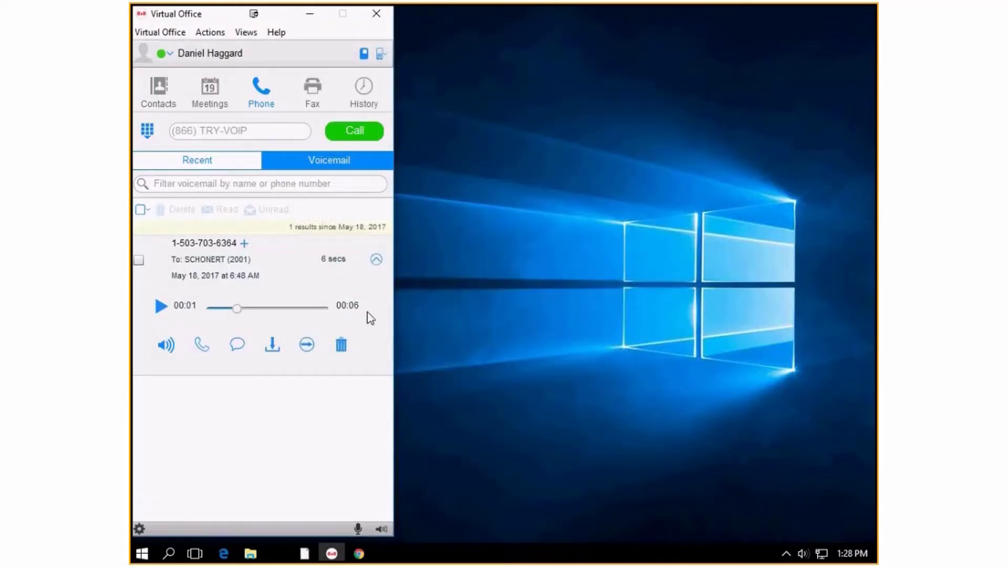
Collapse the voicemail's player and mark the message as unread.
click(376, 260)
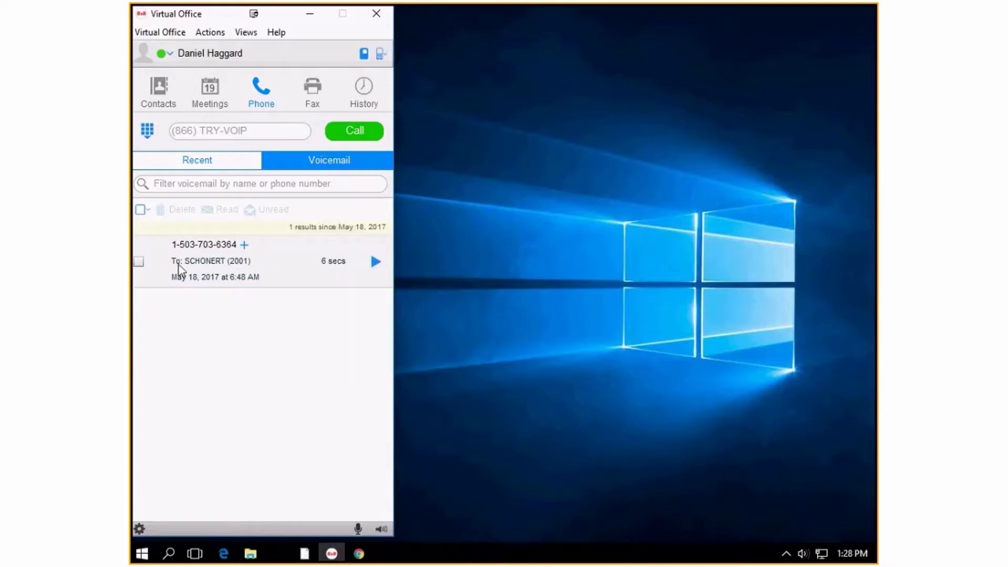
click(139, 261)
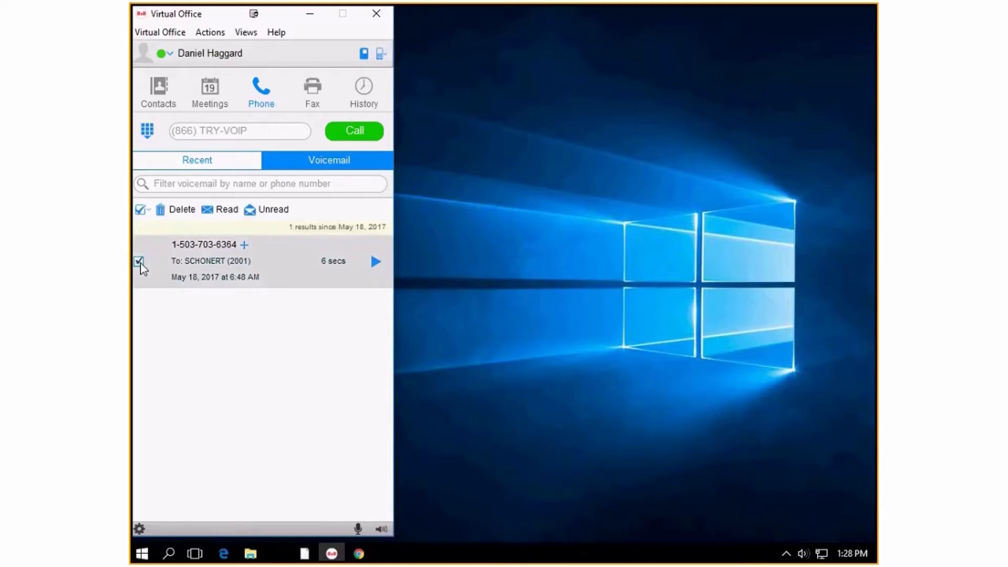
click(263, 222)
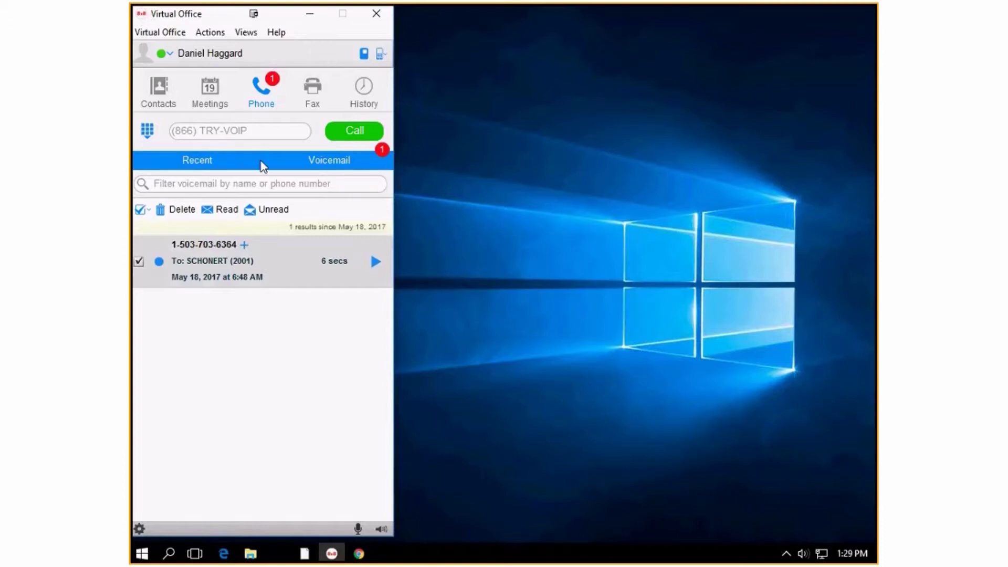
Review the recent calls, viewing only the missed ones and returning to the list of all calls.
click(220, 163)
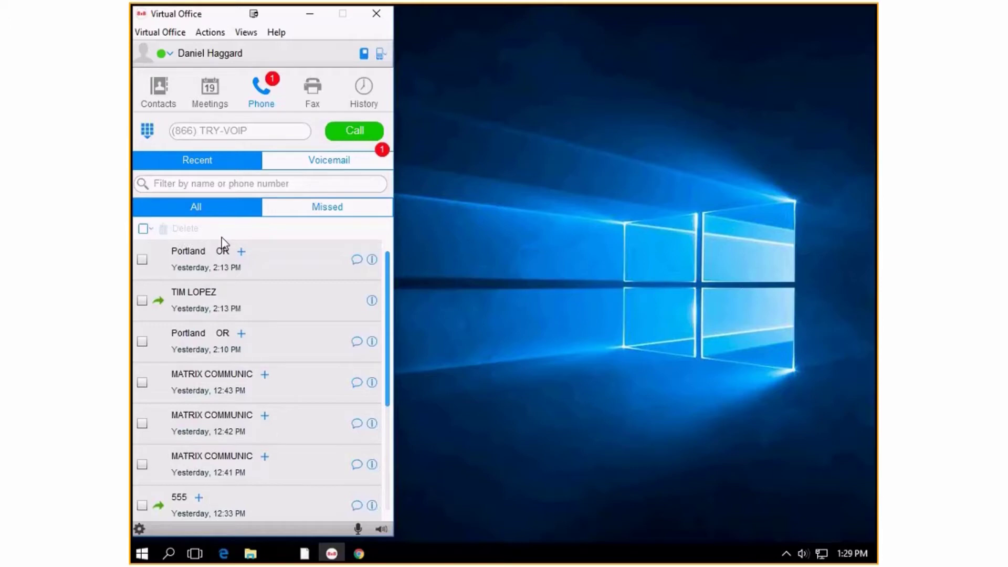
click(295, 215)
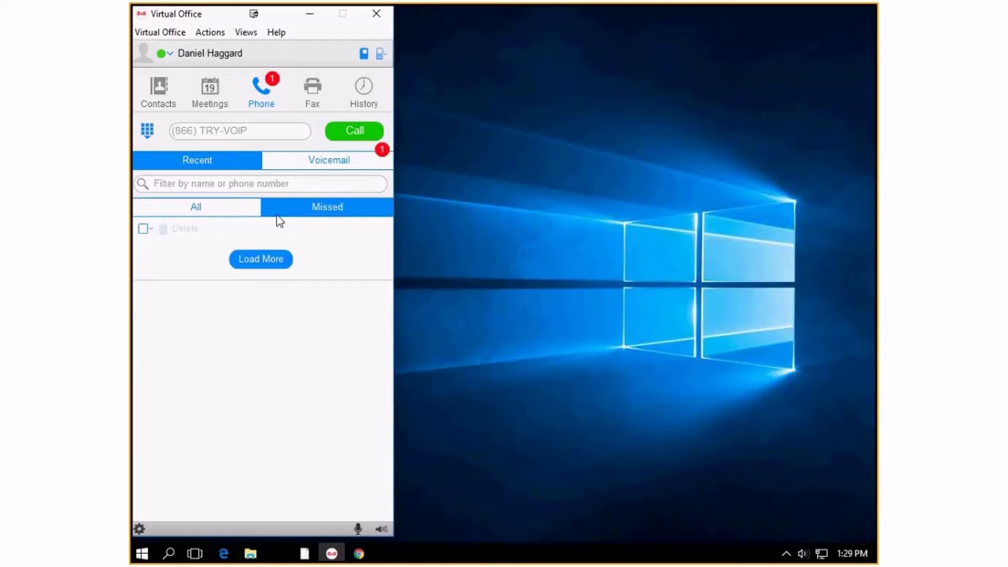
click(224, 211)
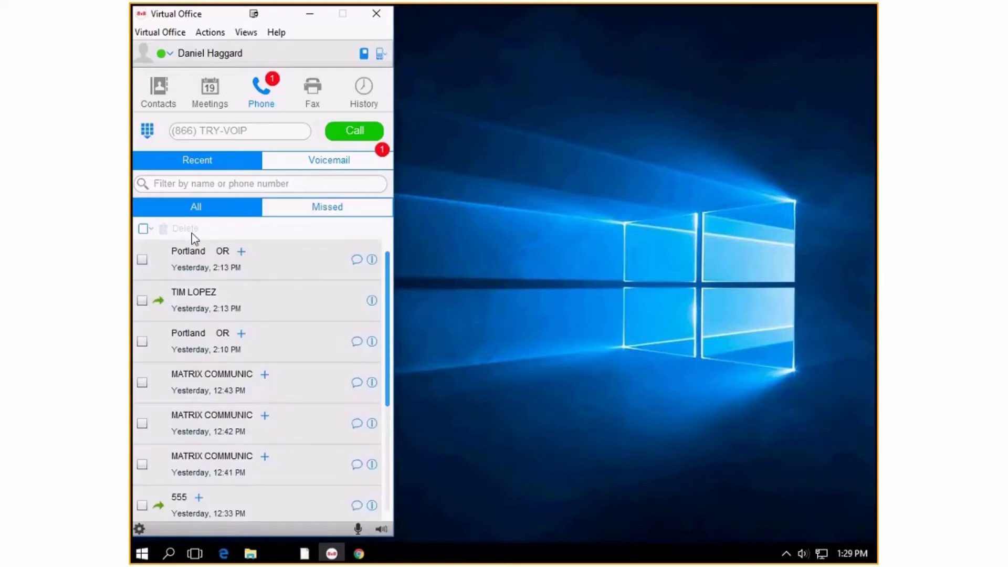
Look at the contact-adding options for yesterday's 2:13 PM Portland call and dismiss them without choosing one.
click(242, 254)
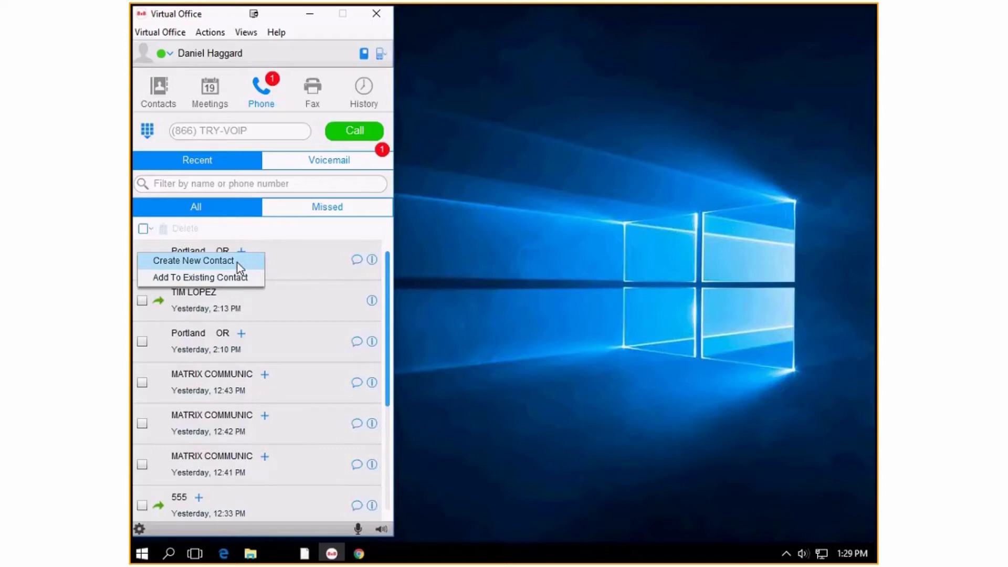
click(294, 264)
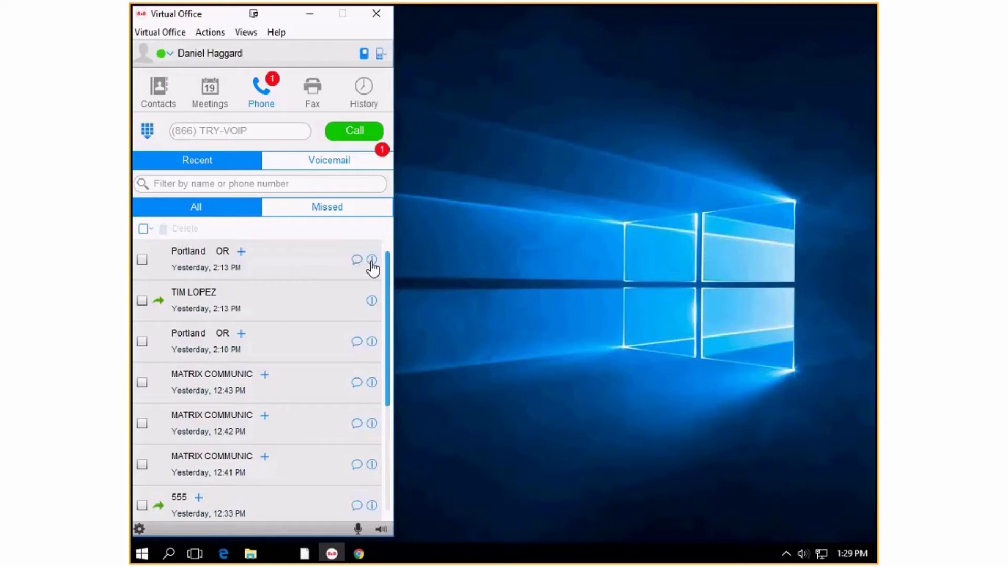
mouse_move(372, 267)
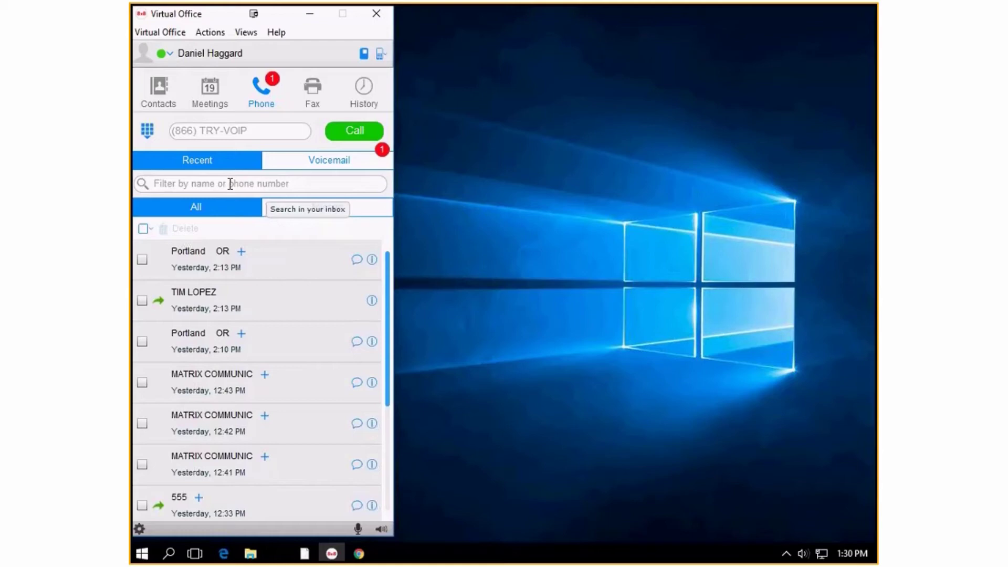
Examine a blank new fax form in the fax section and close it without sending.
click(312, 94)
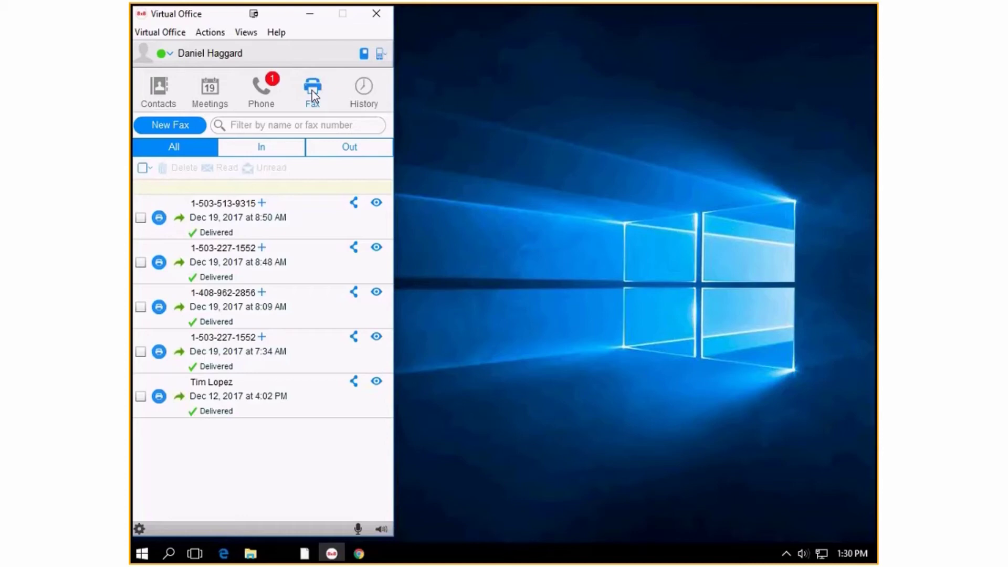
click(185, 127)
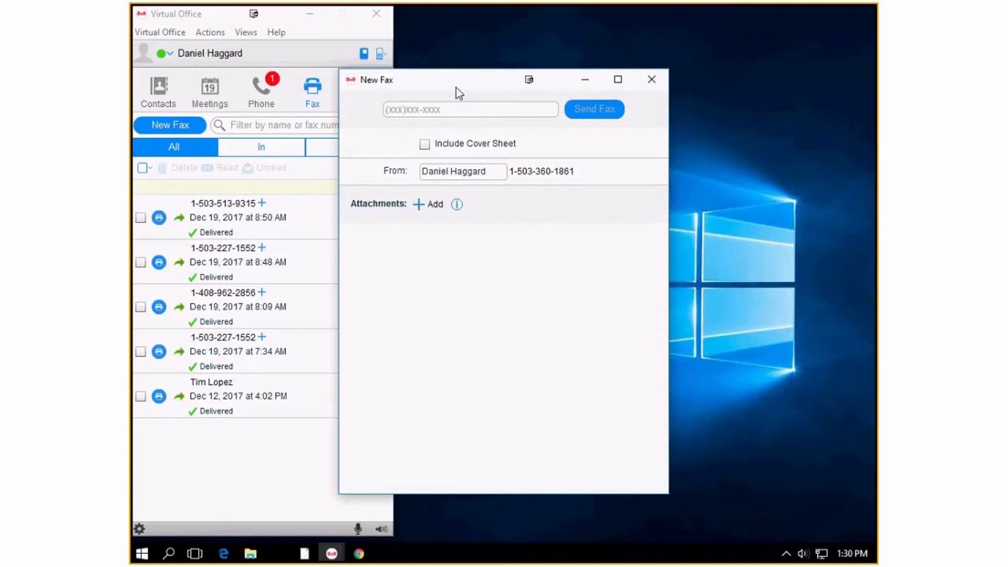
drag(456, 88, 519, 71)
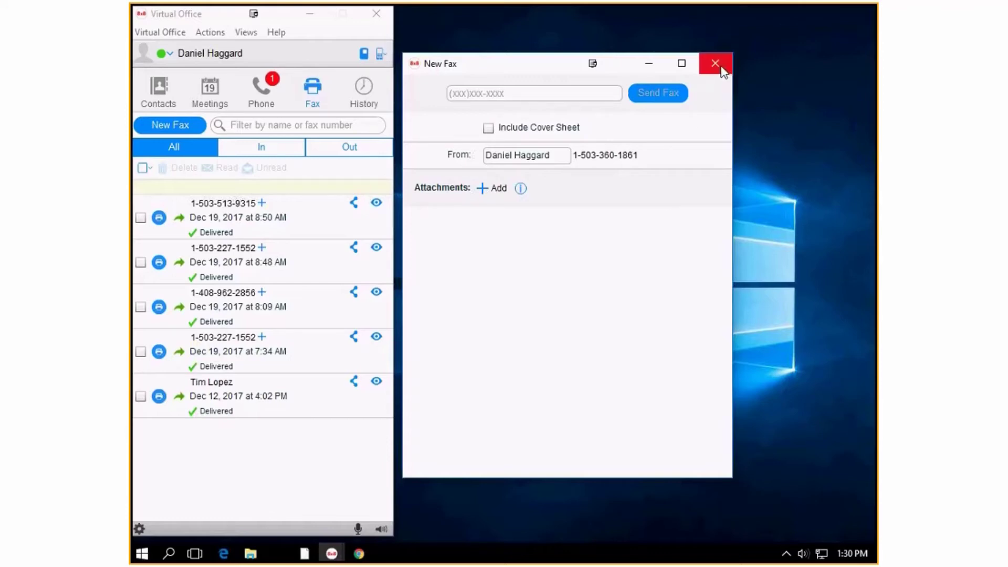
click(719, 65)
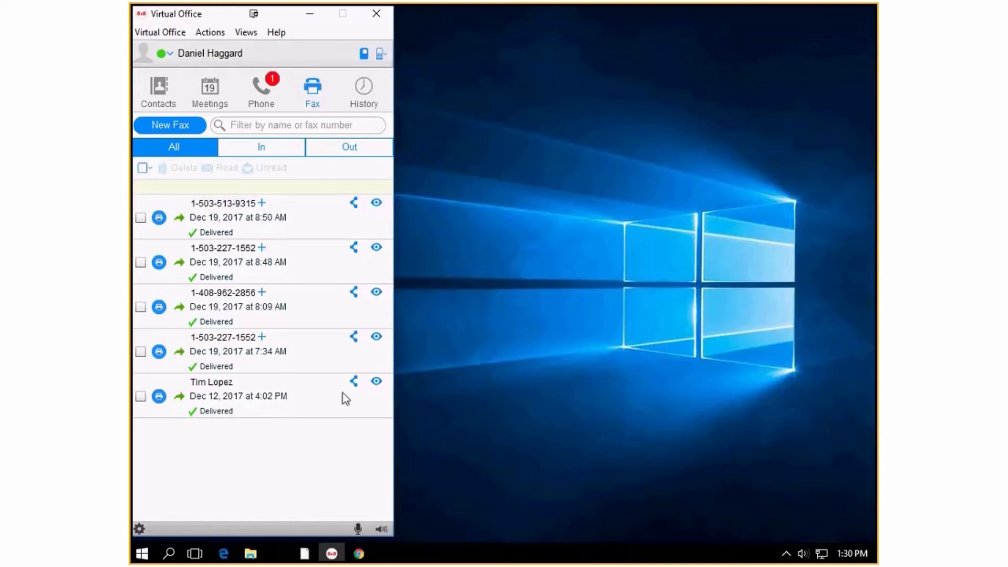
View the incoming faxes, the outgoing faxes, and the full fax list again.
click(286, 152)
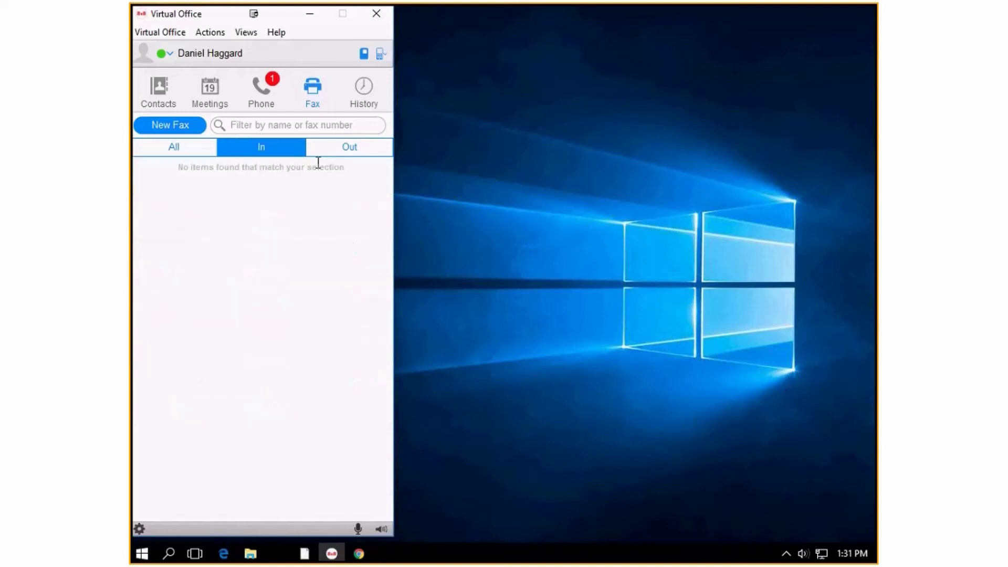
click(337, 151)
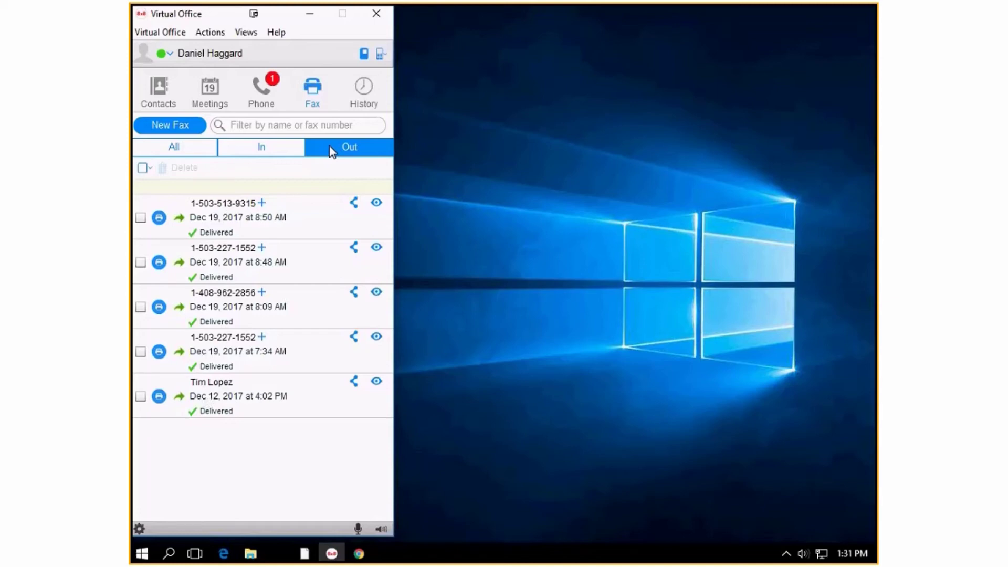
click(205, 153)
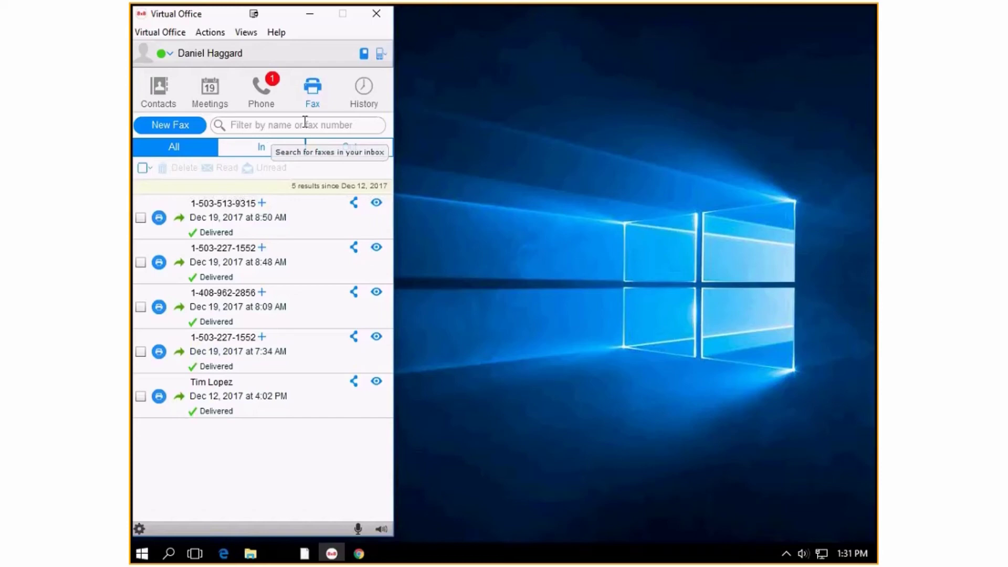
View the communication history and its item-type filter choices, keeping the filter set to All.
click(364, 94)
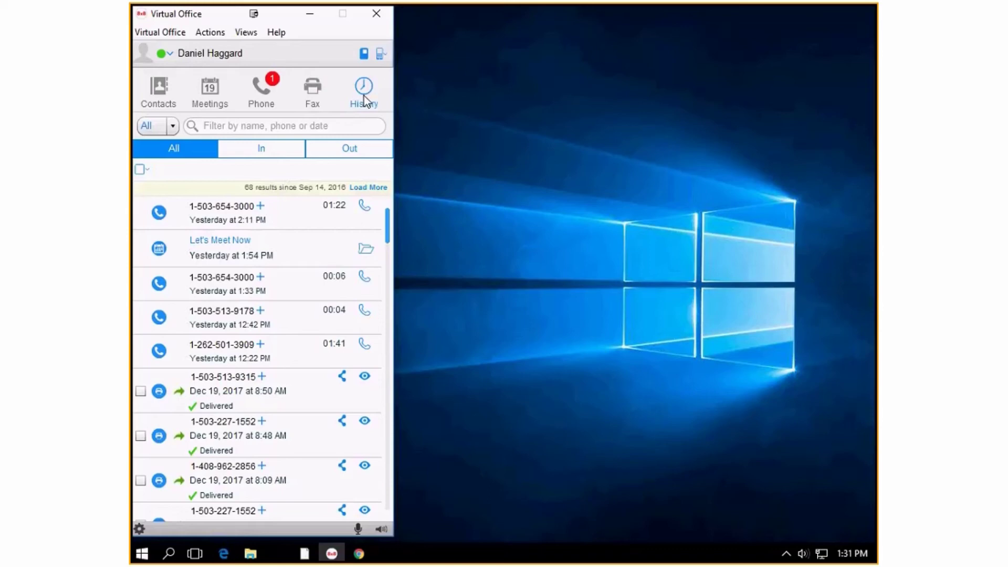
click(170, 131)
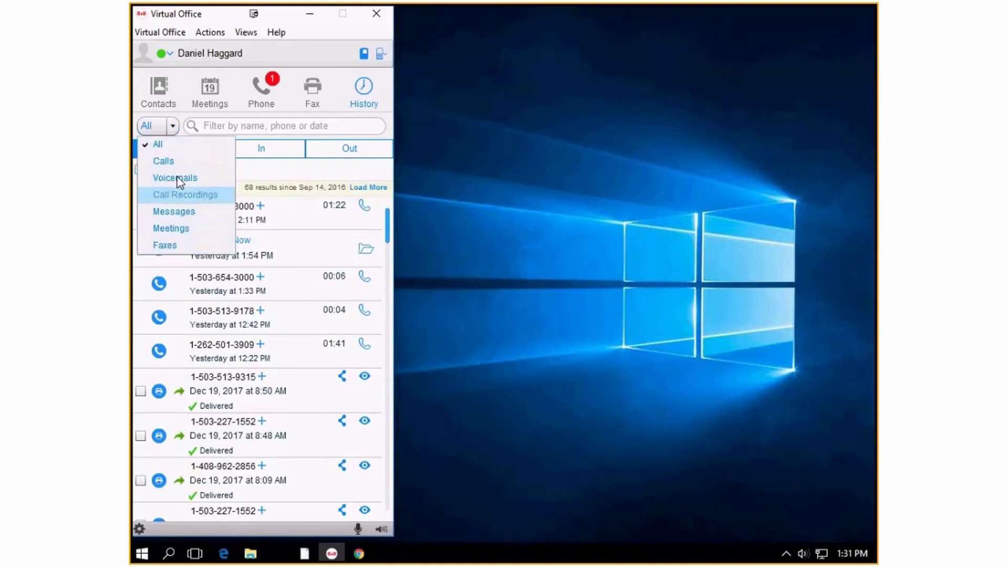
click(175, 130)
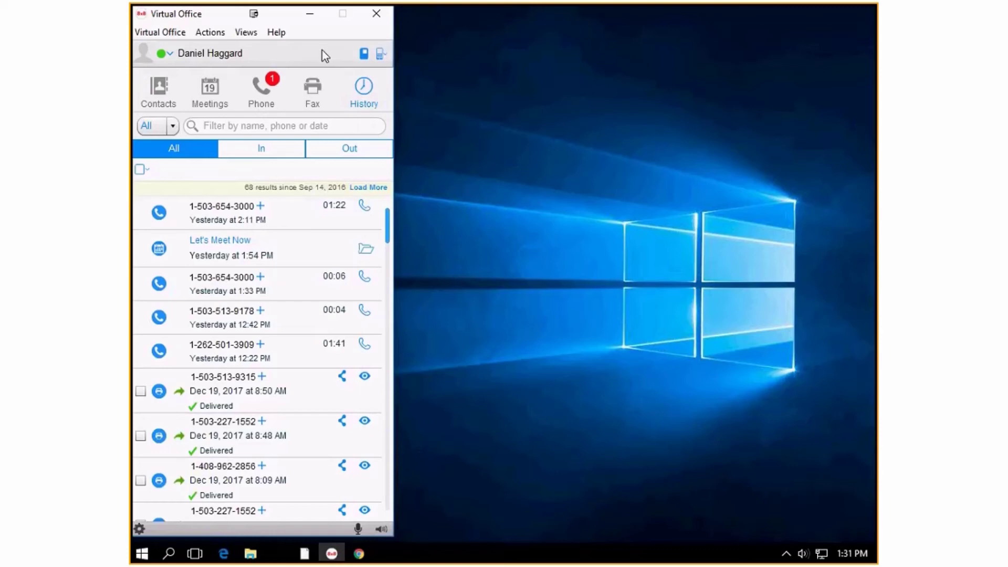
Examine the call settings and the calling-device choices, keep Softphone, and collapse the settings.
click(381, 54)
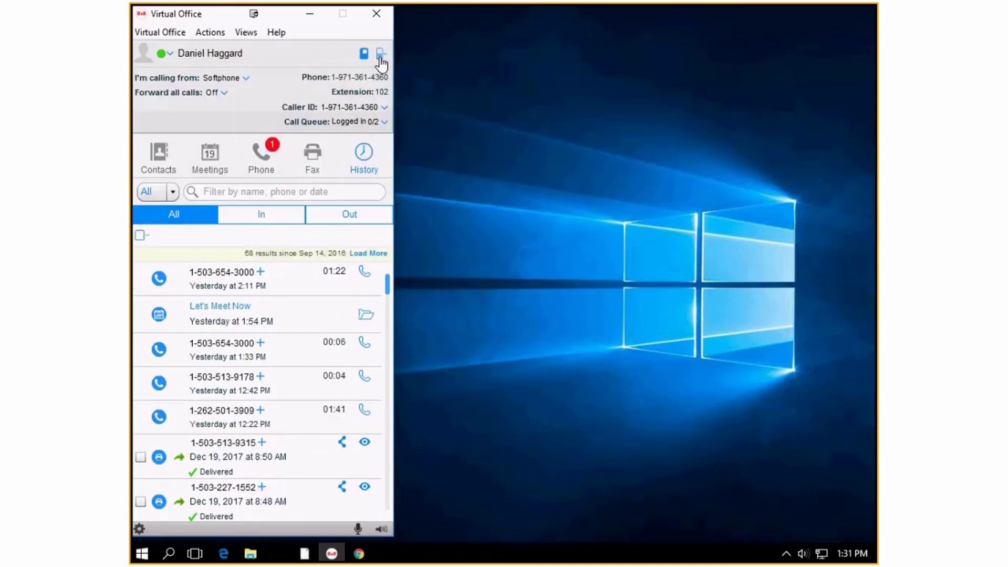
click(246, 80)
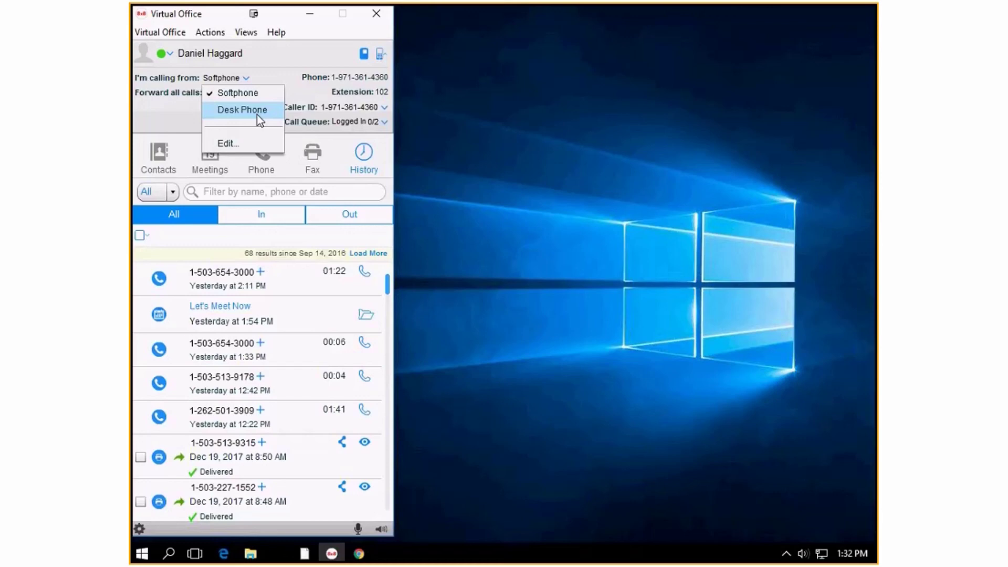
click(270, 93)
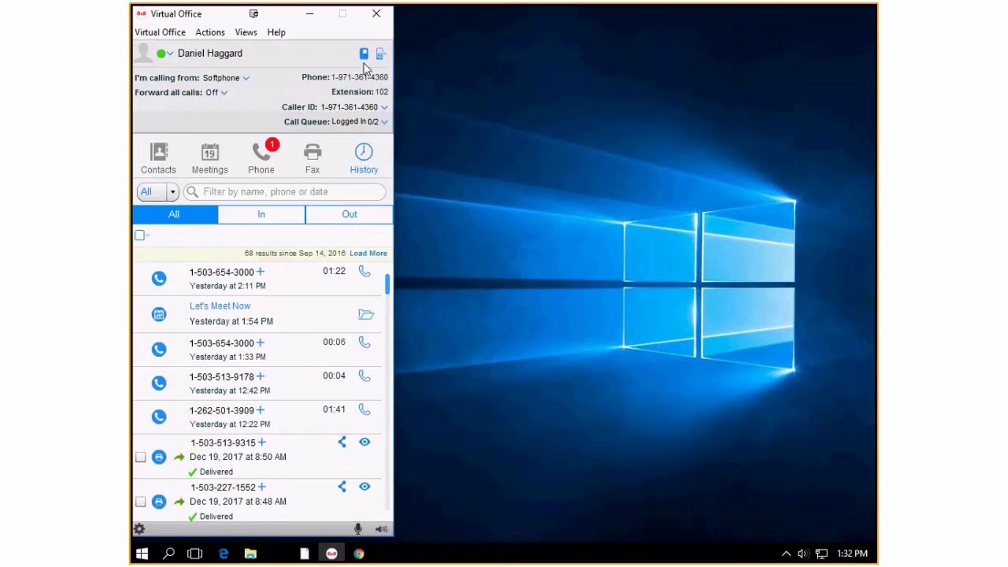
click(382, 57)
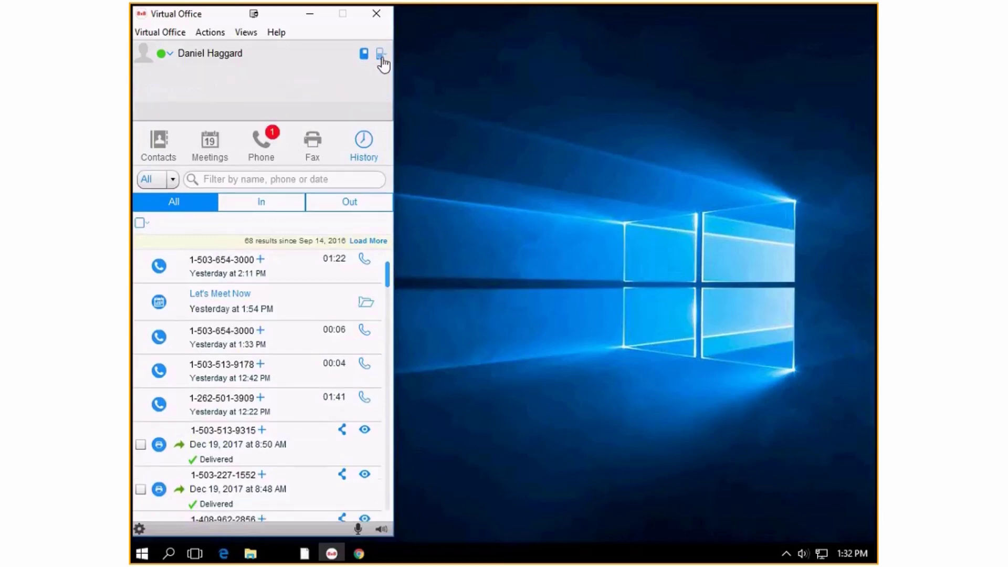